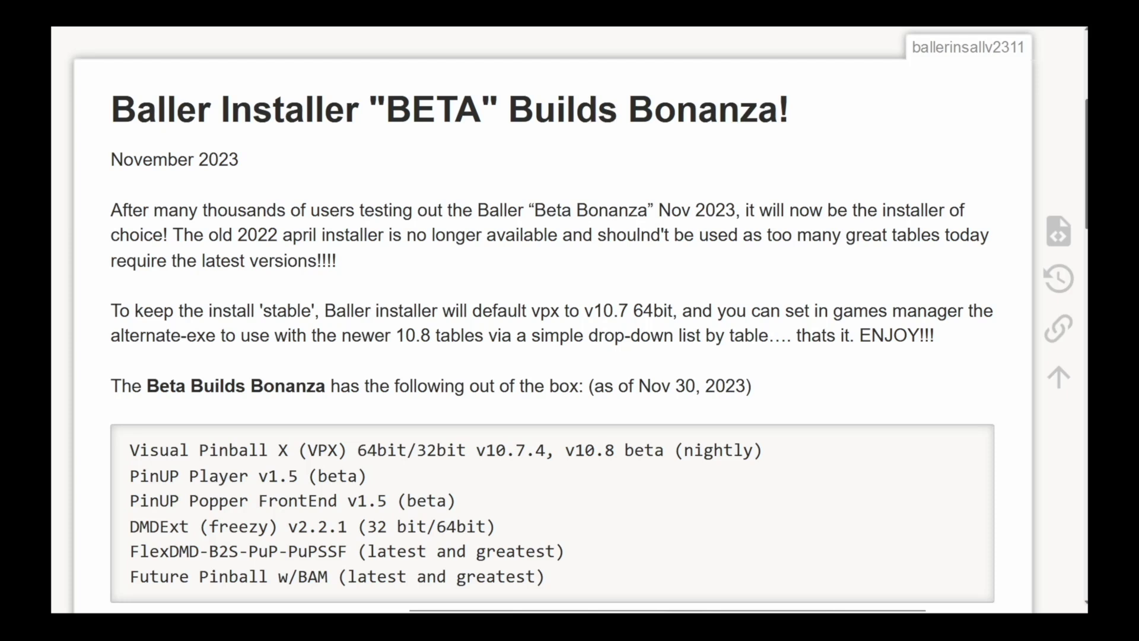
- Scroll down the Baller Installer page to its download section
scroll(356, 332, "down", 5)
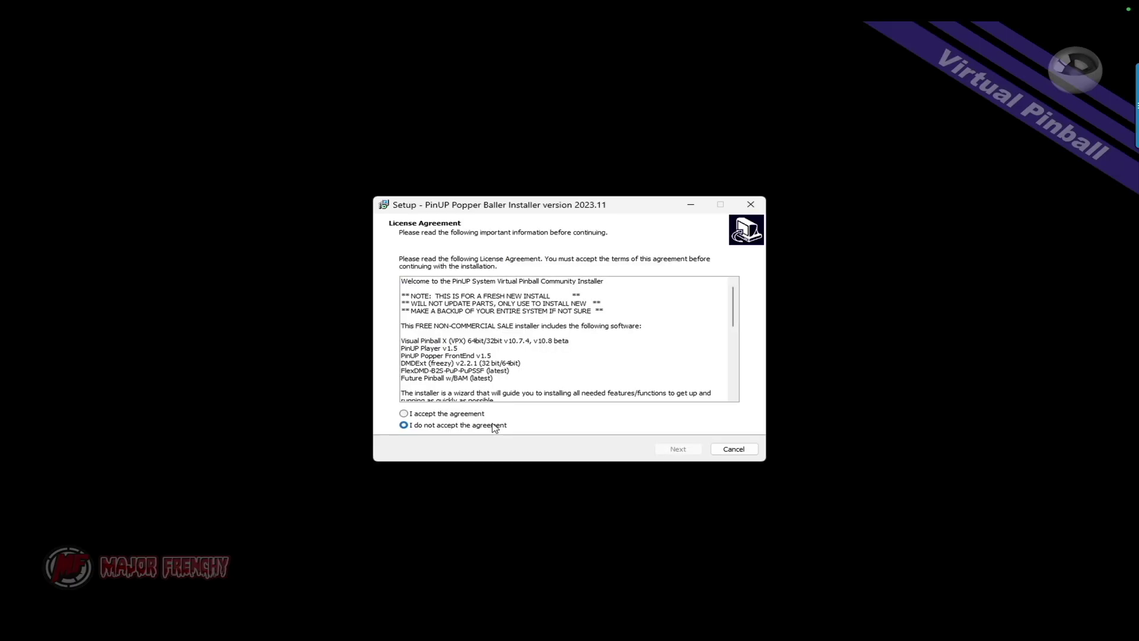
- Accept the license and install PinUP Popper Baller Installer into C:\vPinball
left_click(404, 414)
left_click(673, 450)
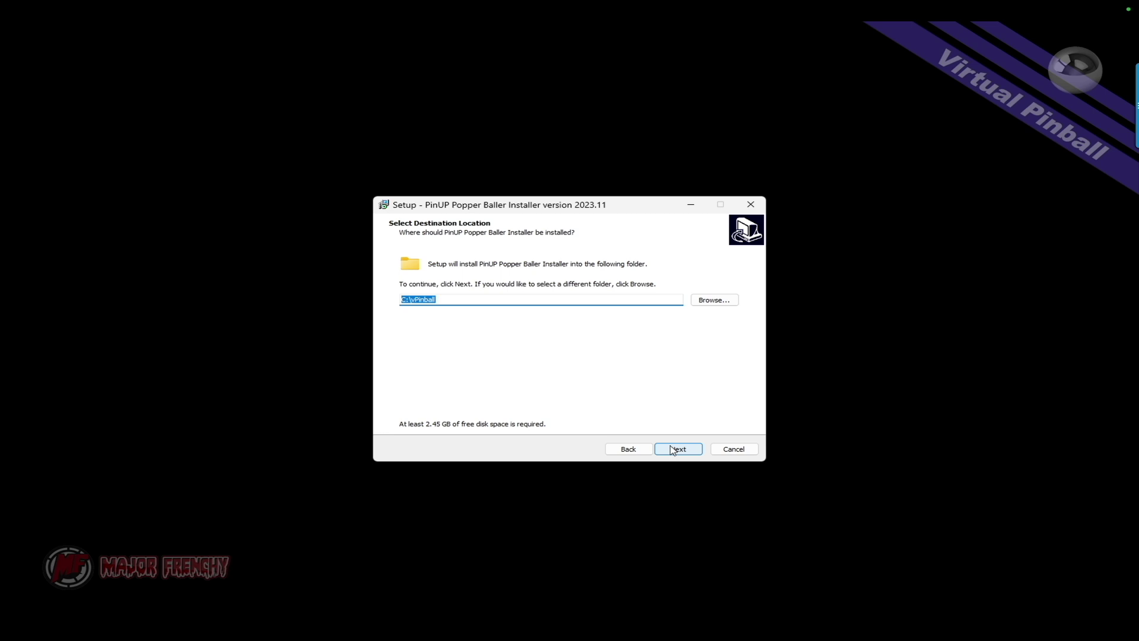
left_click(680, 449)
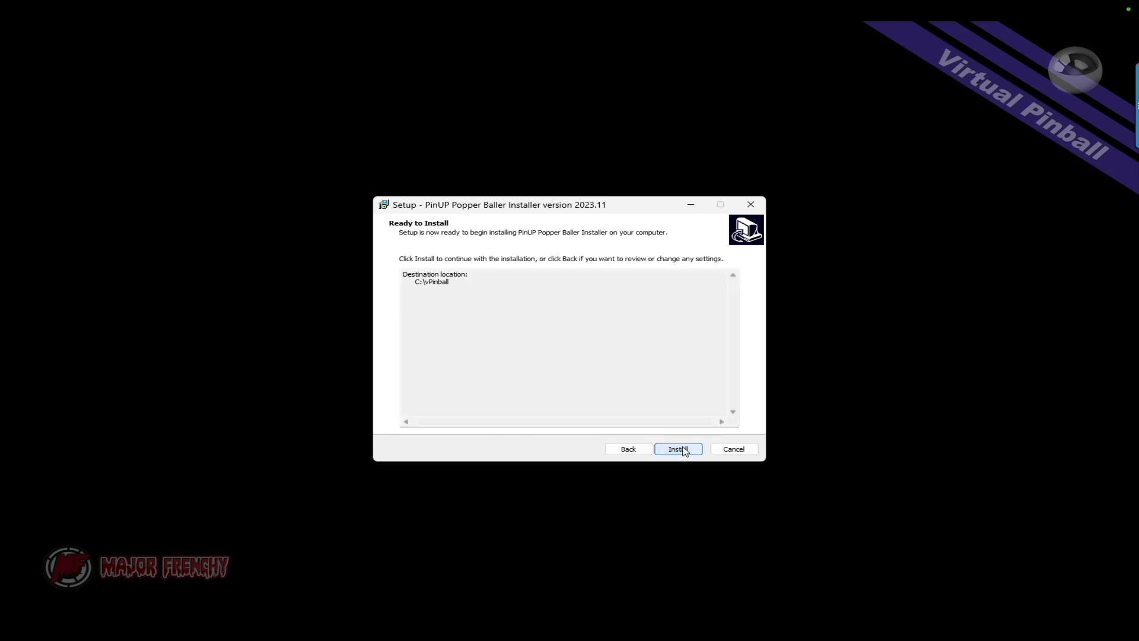
left_click(680, 450)
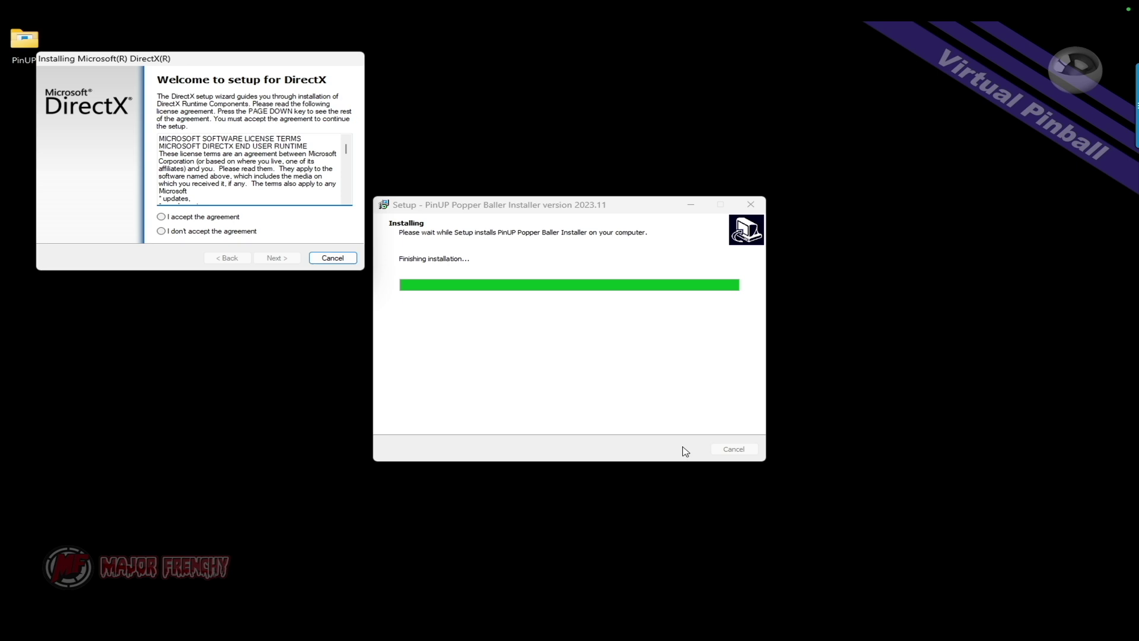
- Accept the DirectX terms, install the DirectX runtime, and finish the setup
left_click(161, 217)
left_click(278, 260)
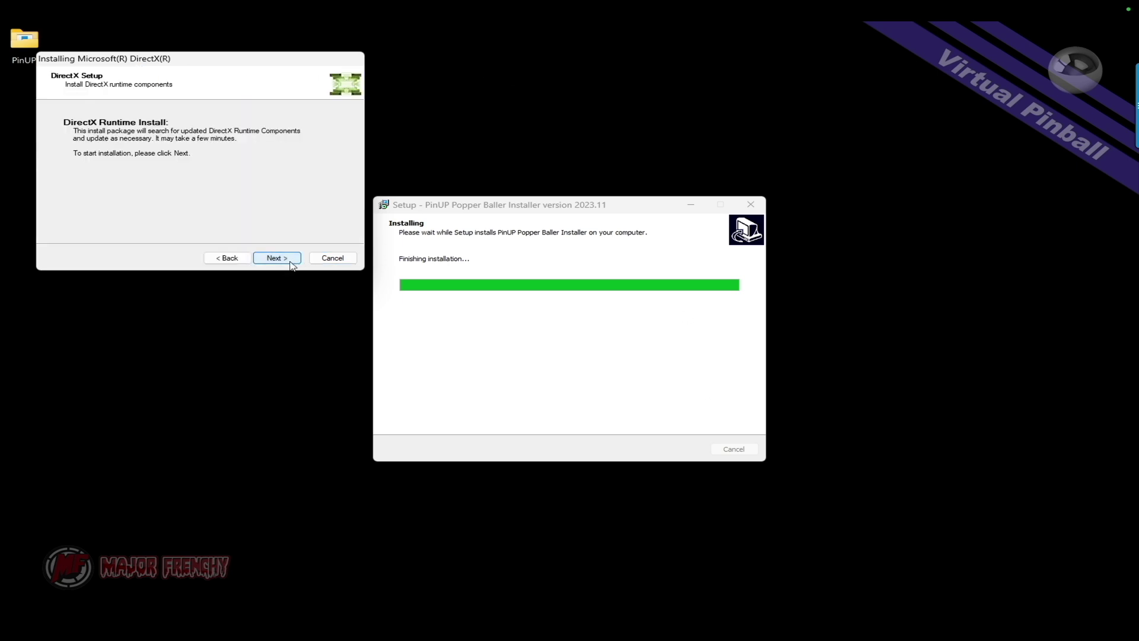
left_click(290, 260)
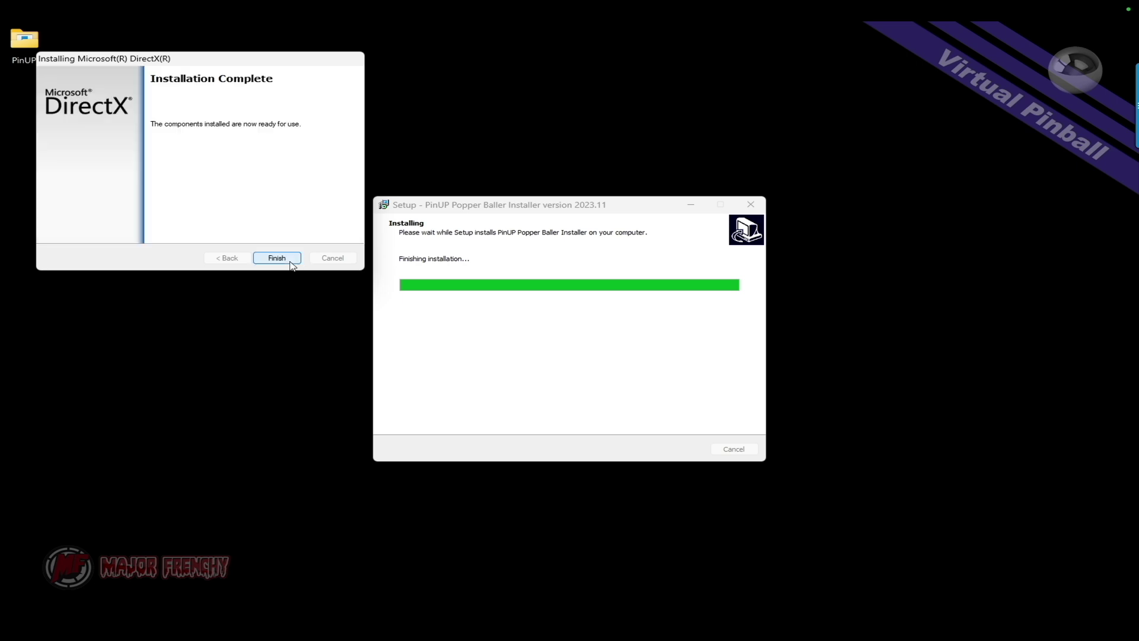
left_click(292, 261)
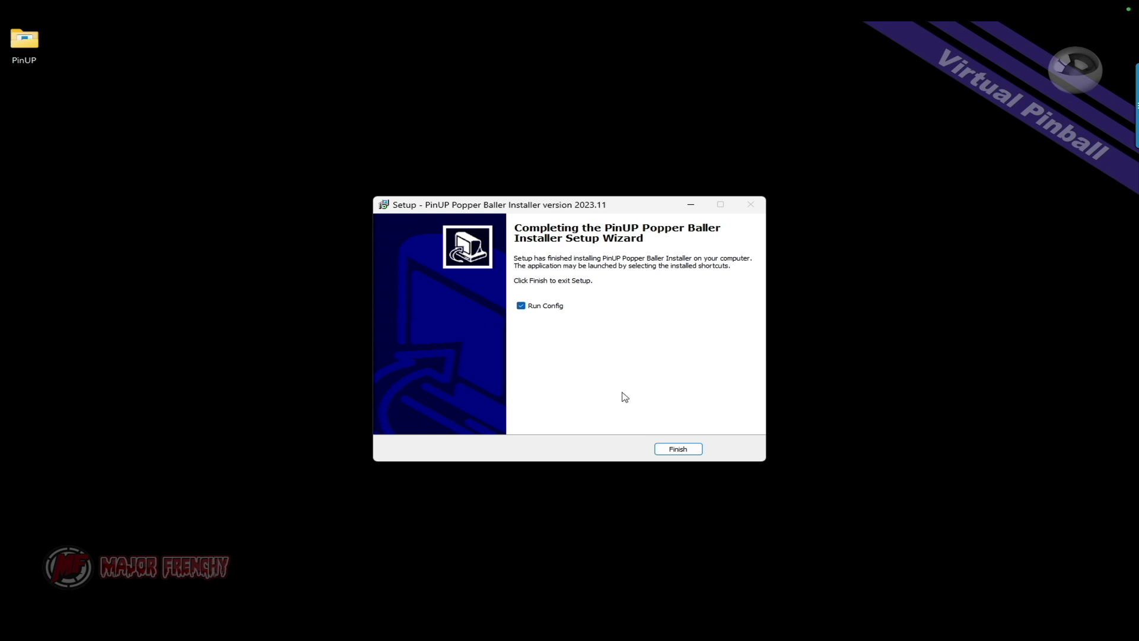
left_click(665, 449)
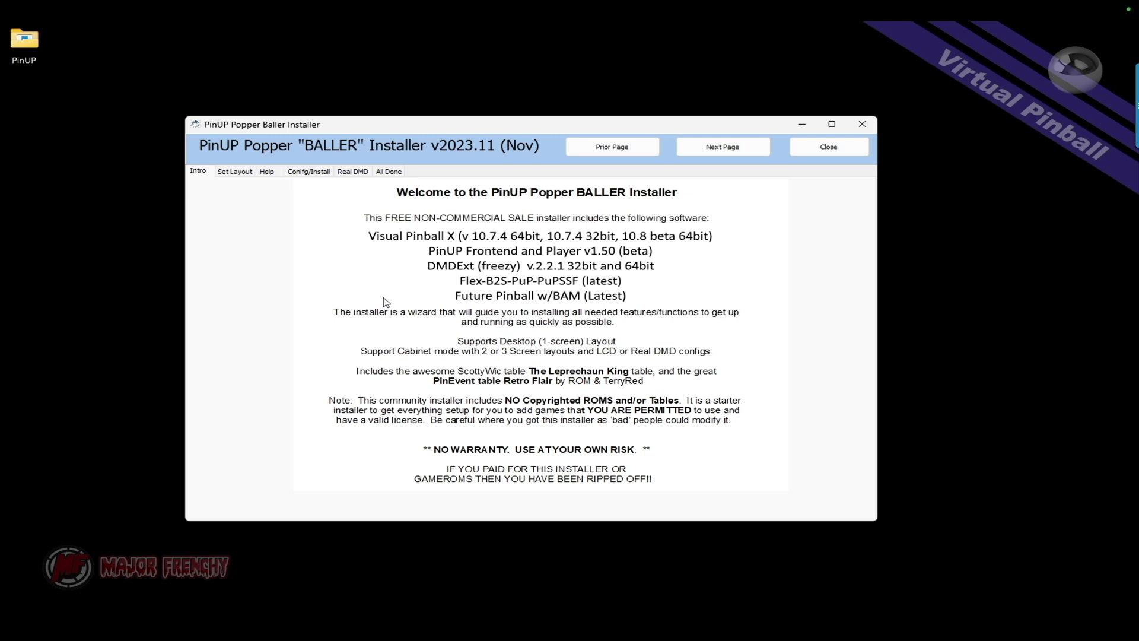
- Apply Layout A (2-screens) with HD 1080p playfield resolution
left_click(721, 146)
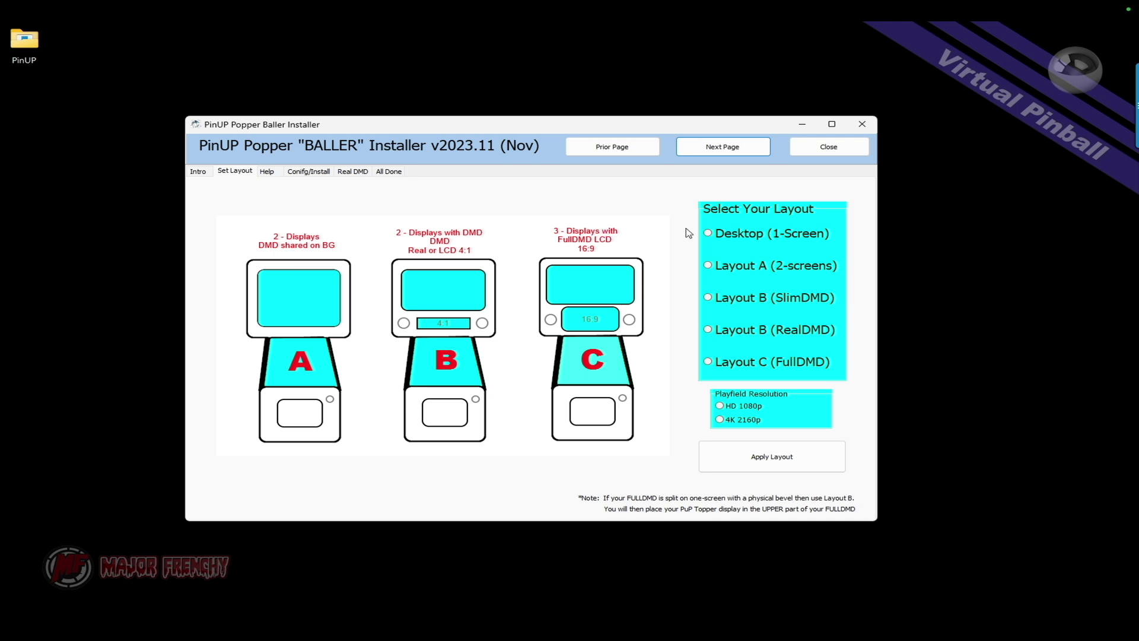
left_click(709, 266)
left_click(720, 405)
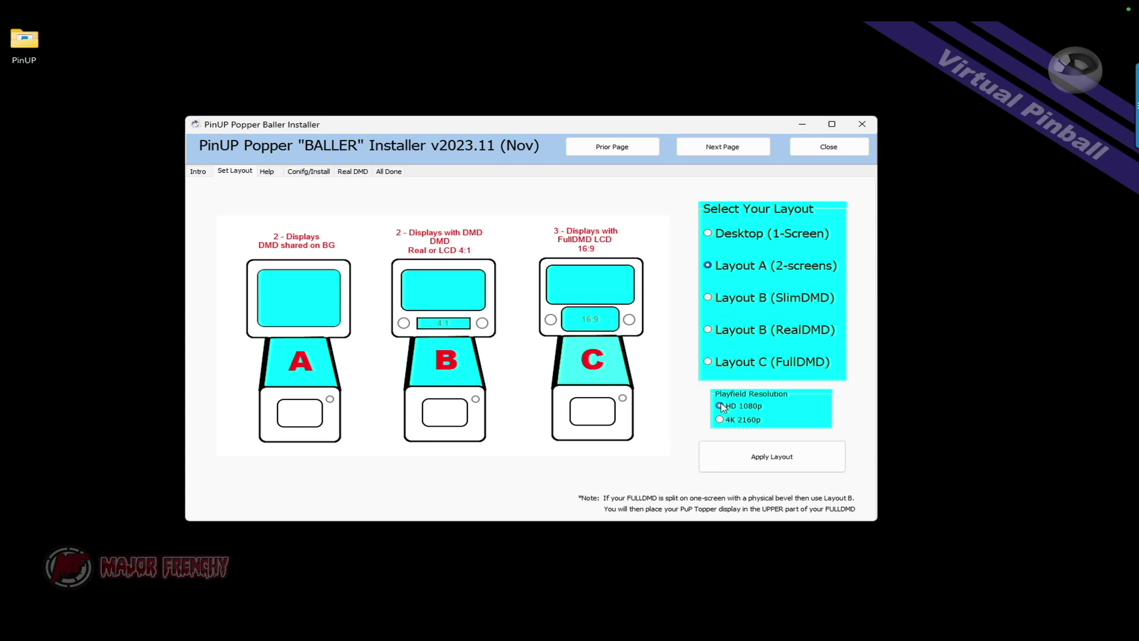
left_click(755, 459)
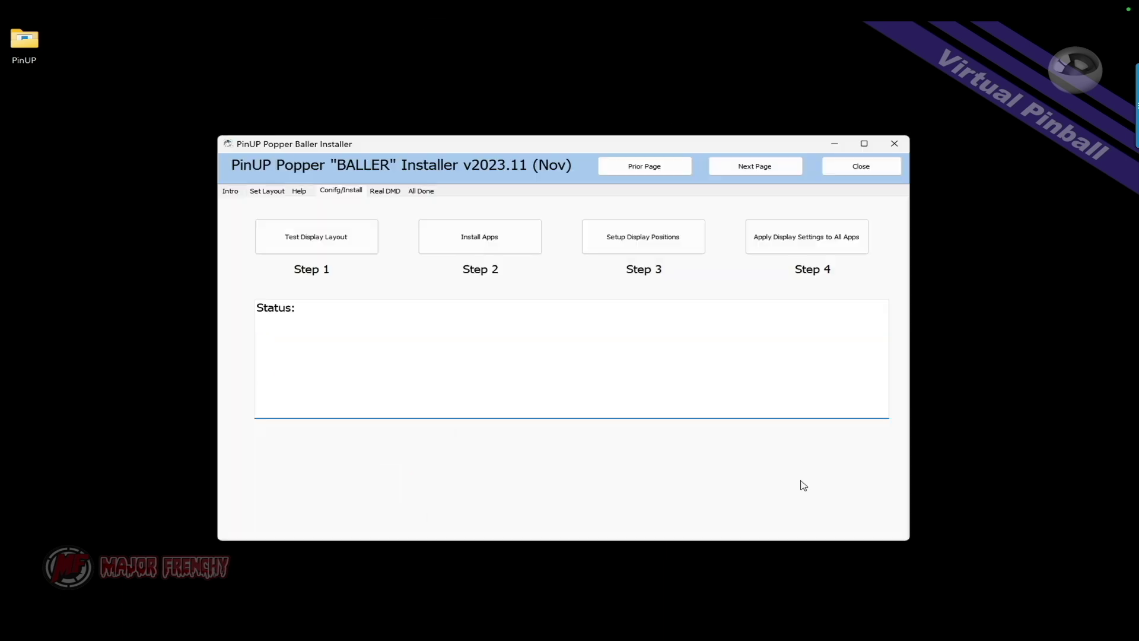
- Run Step 1 Test Display Layout and Step 2 Install Apps, then start Step 3 Setup Display Positions
left_click(321, 235)
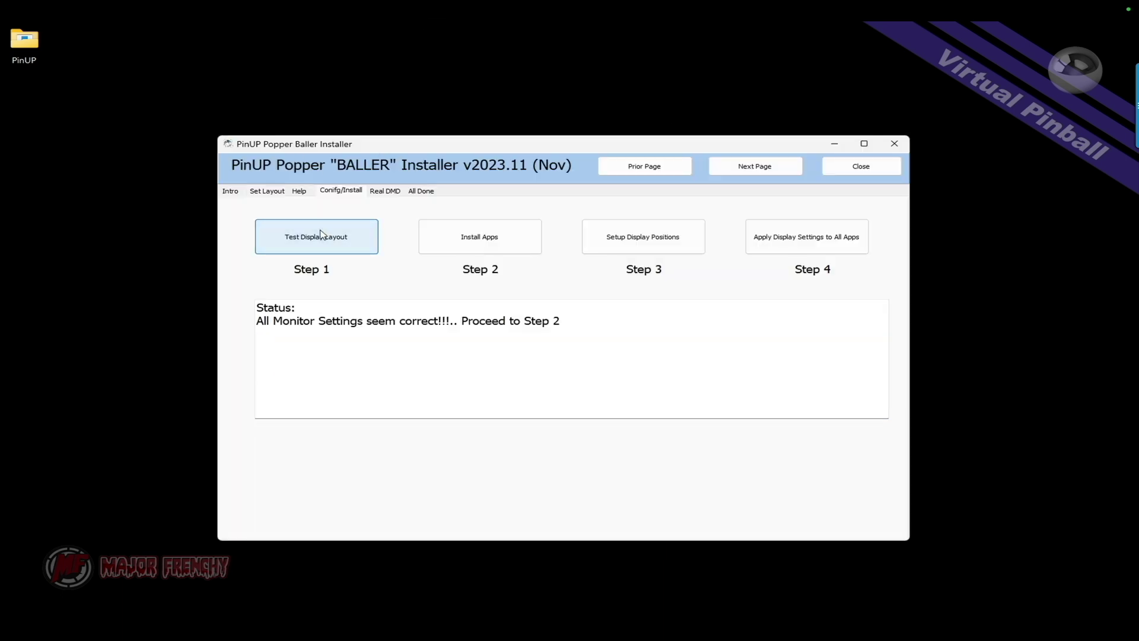
left_click(469, 238)
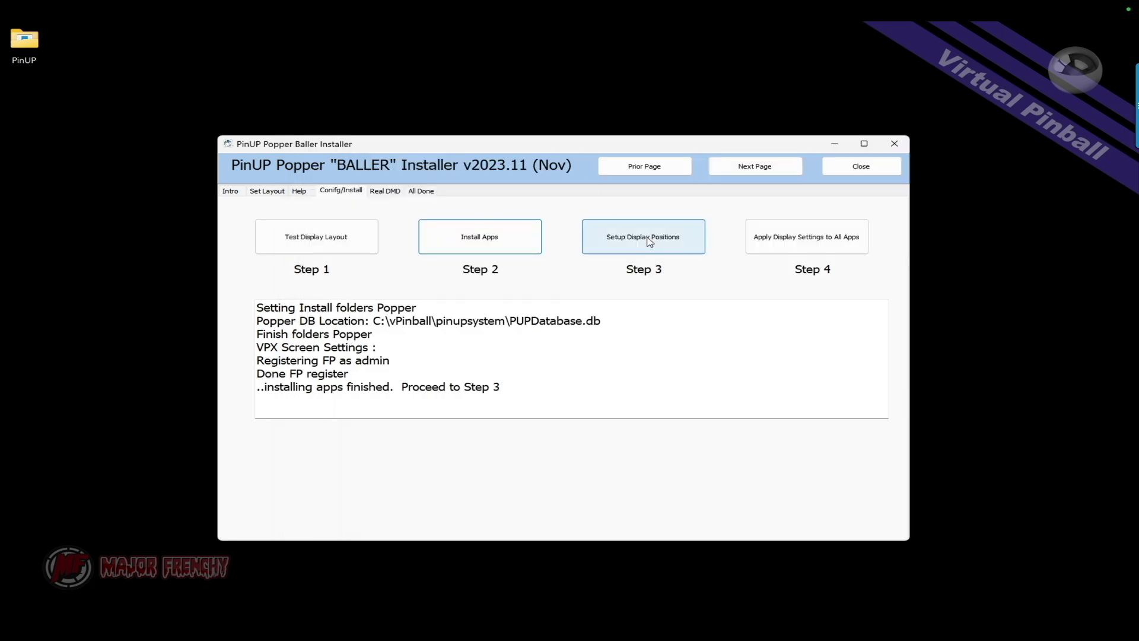
left_click(649, 239)
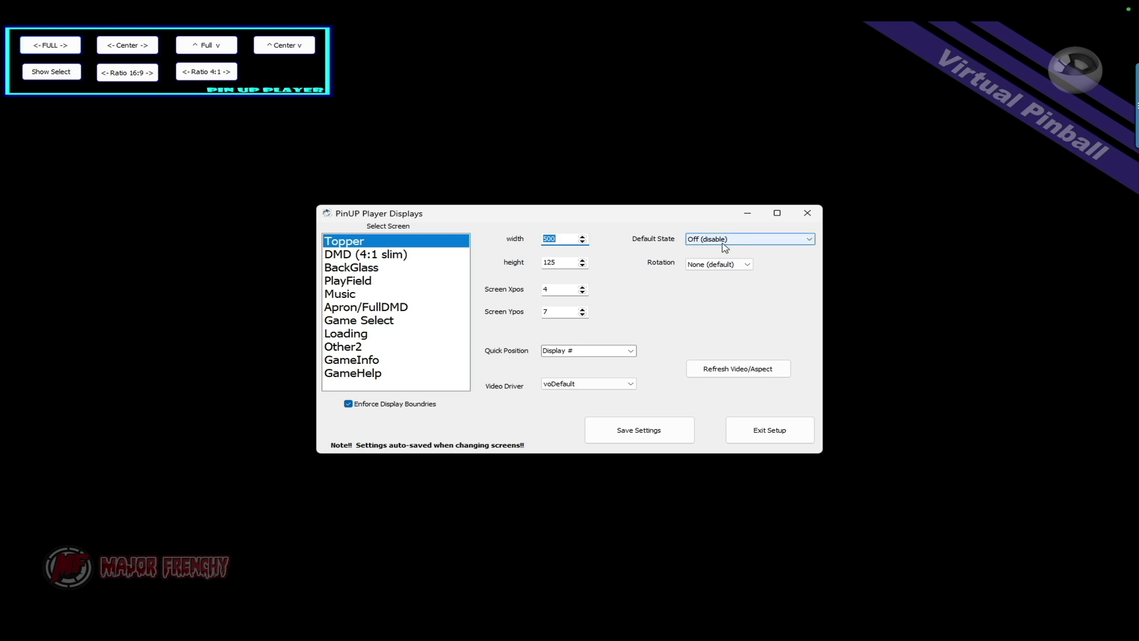
- Set the Topper to Show Always at a 4:1 ratio, placed at the top of screen 2
left_click(752, 241)
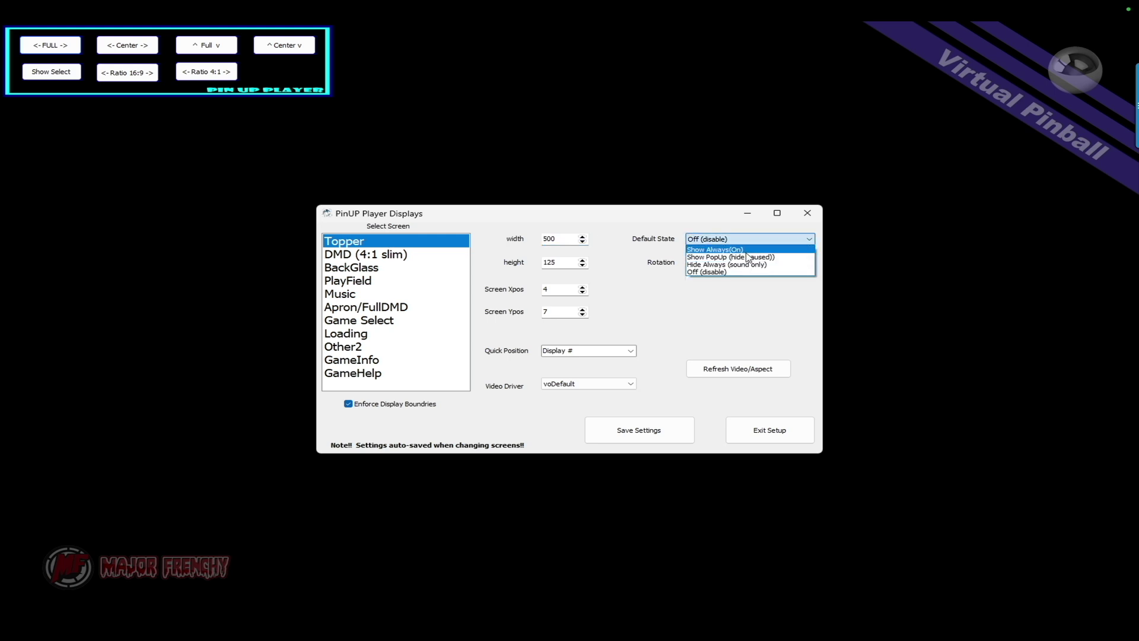
left_click(750, 250)
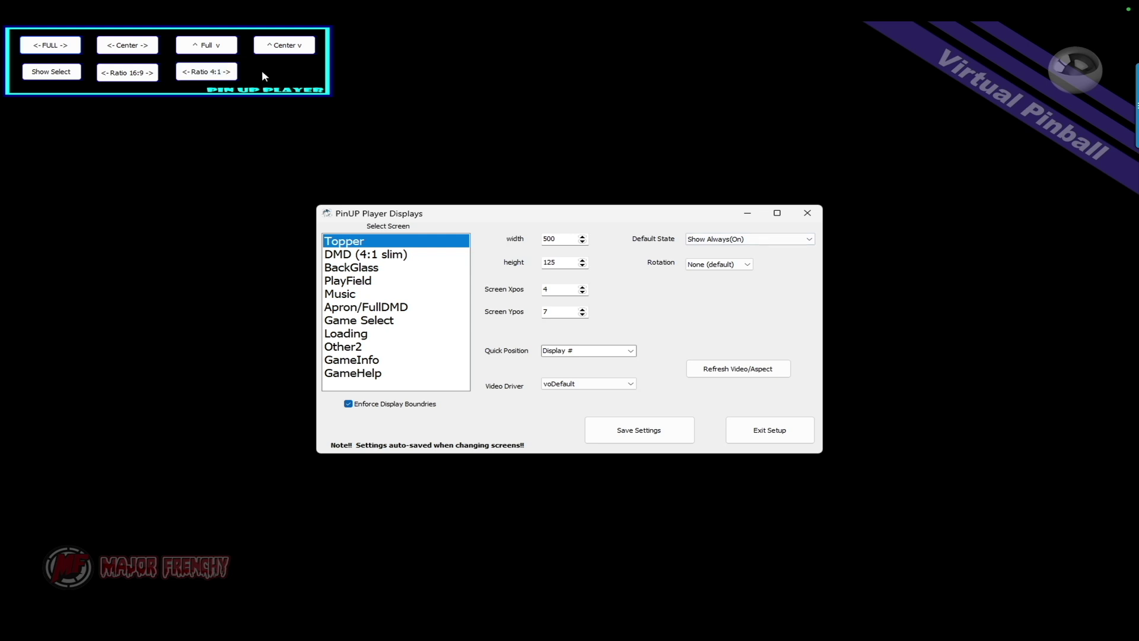
left_click_drag(262, 71, 995, 188)
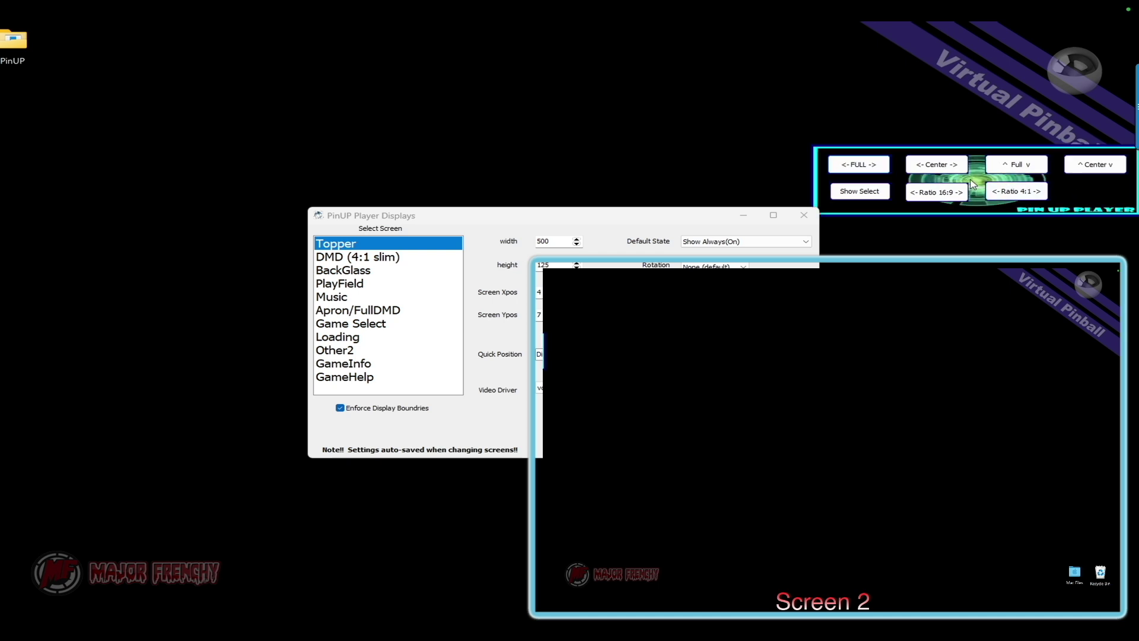
left_click(995, 189)
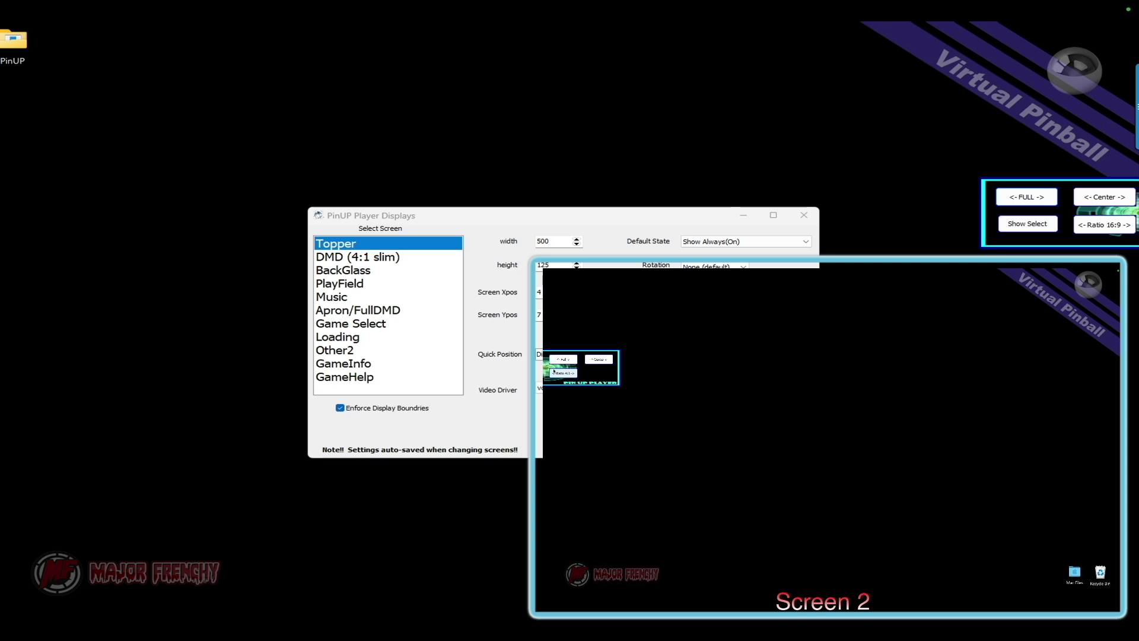
left_click_drag(570, 369, 801, 288)
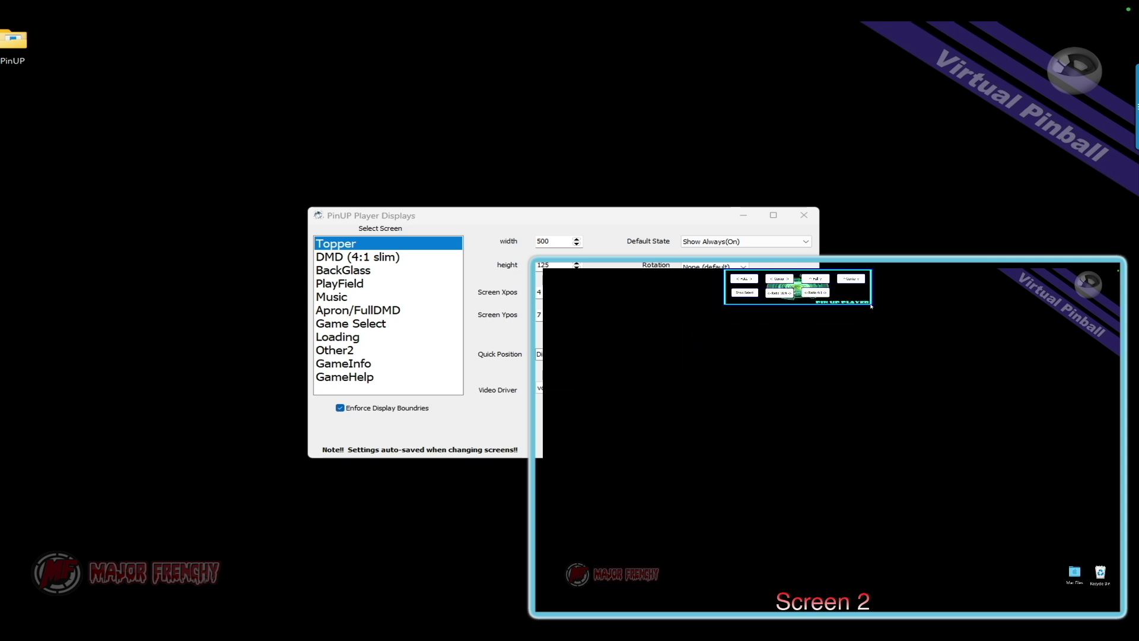
- Move the BackGlass preview onto screen 2 and make it fill the screen
left_click(356, 271)
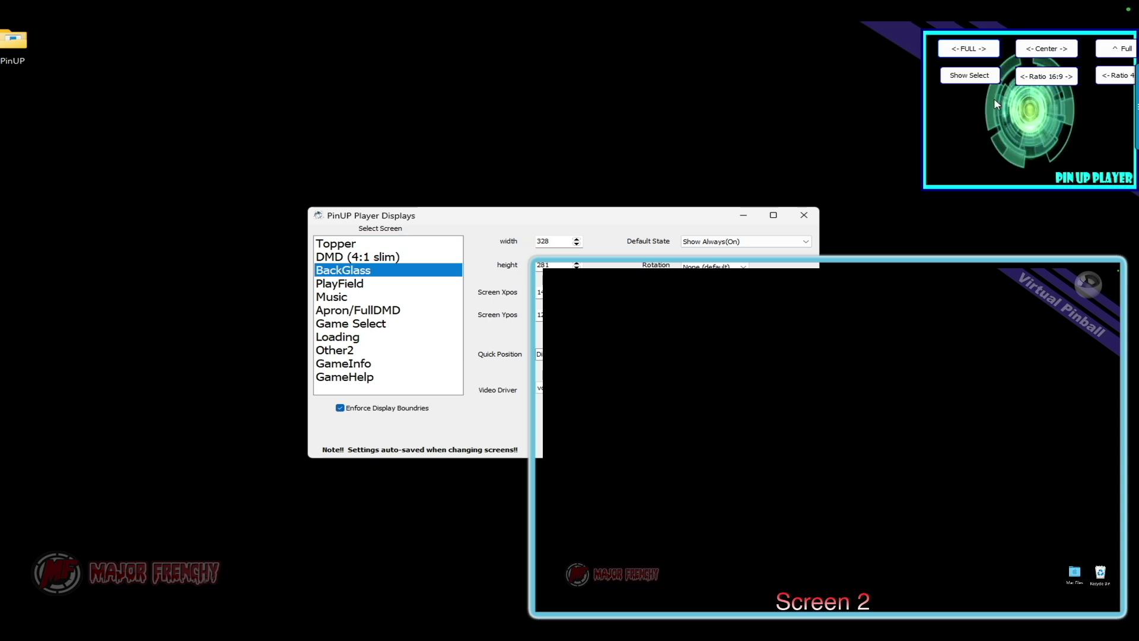
left_click_drag(1002, 106, 944, 414)
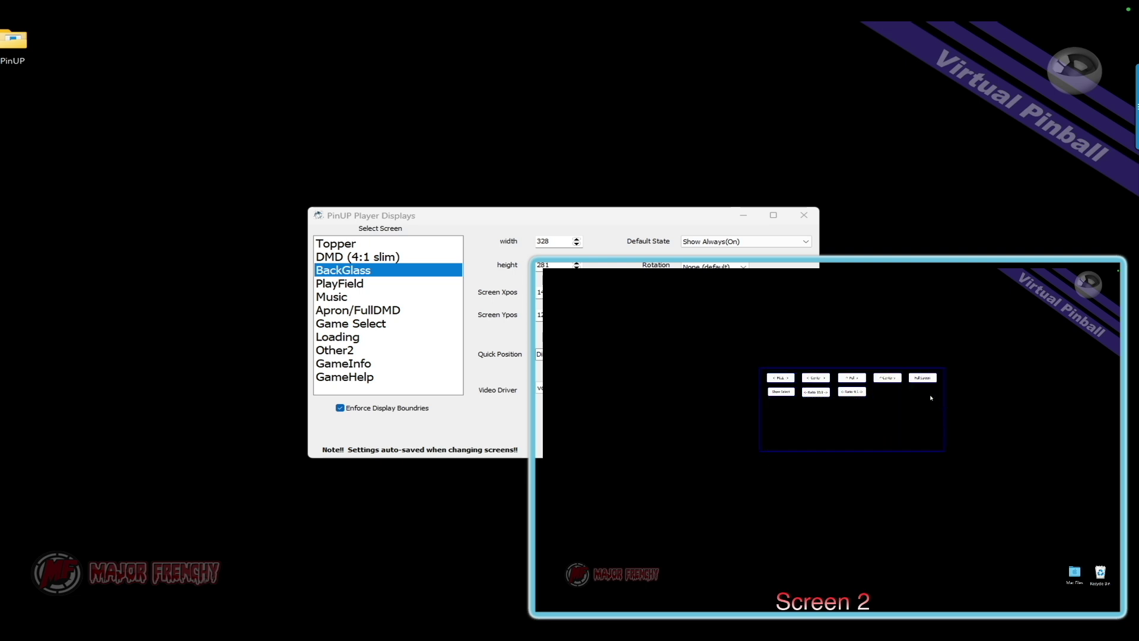
left_click(919, 378)
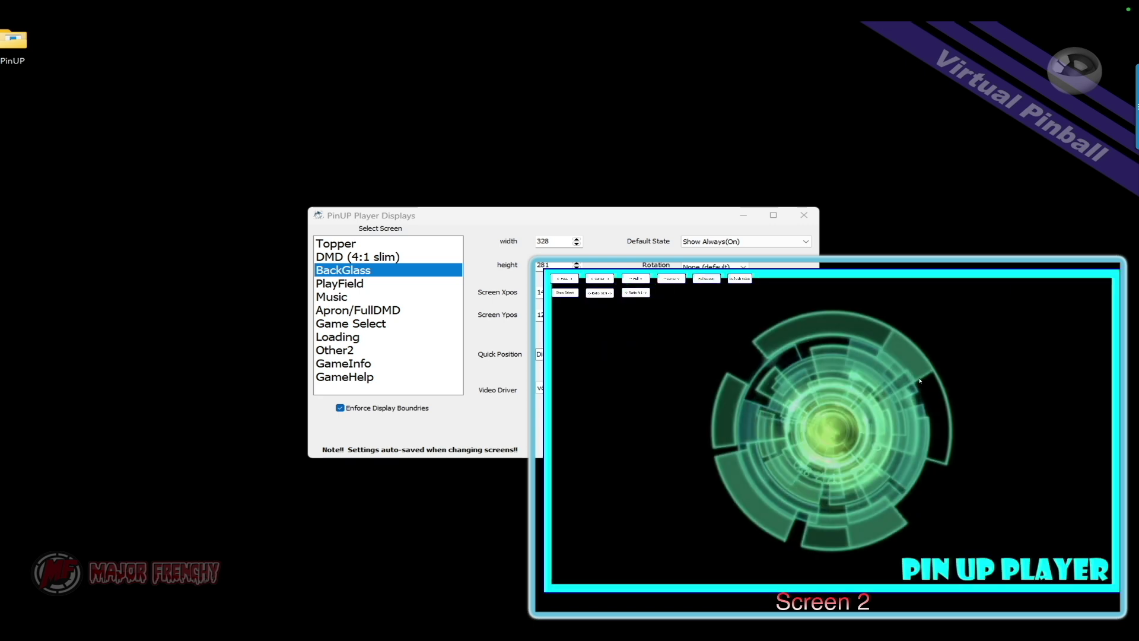
- Set the DMD to Show Always and place the DMD and Music windows on screen 2
left_click(346, 288)
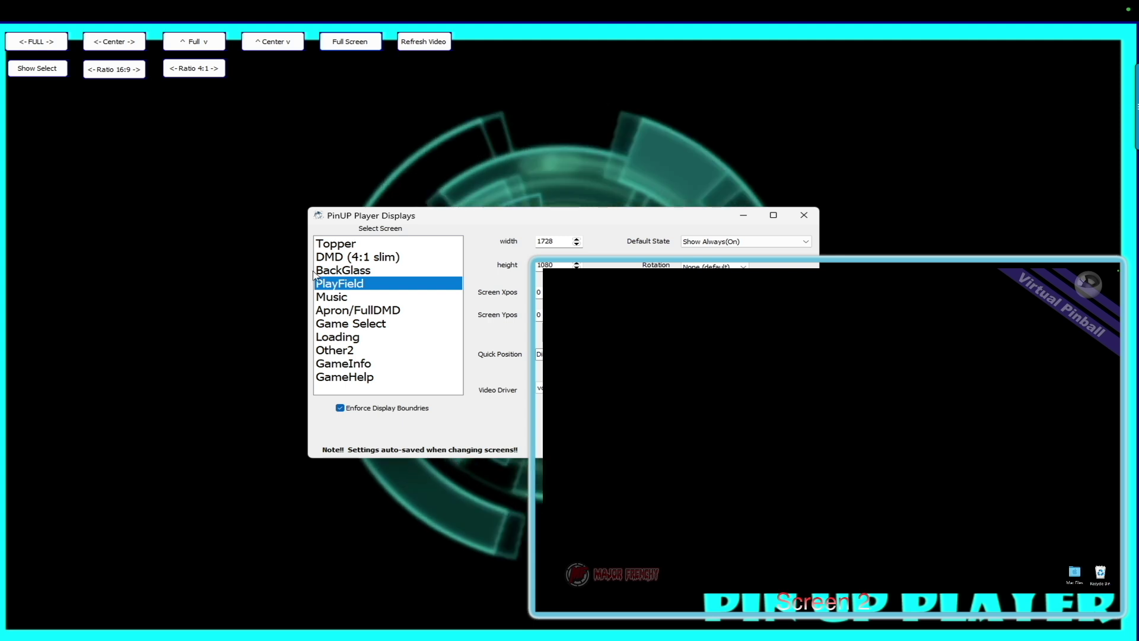
left_click(342, 257)
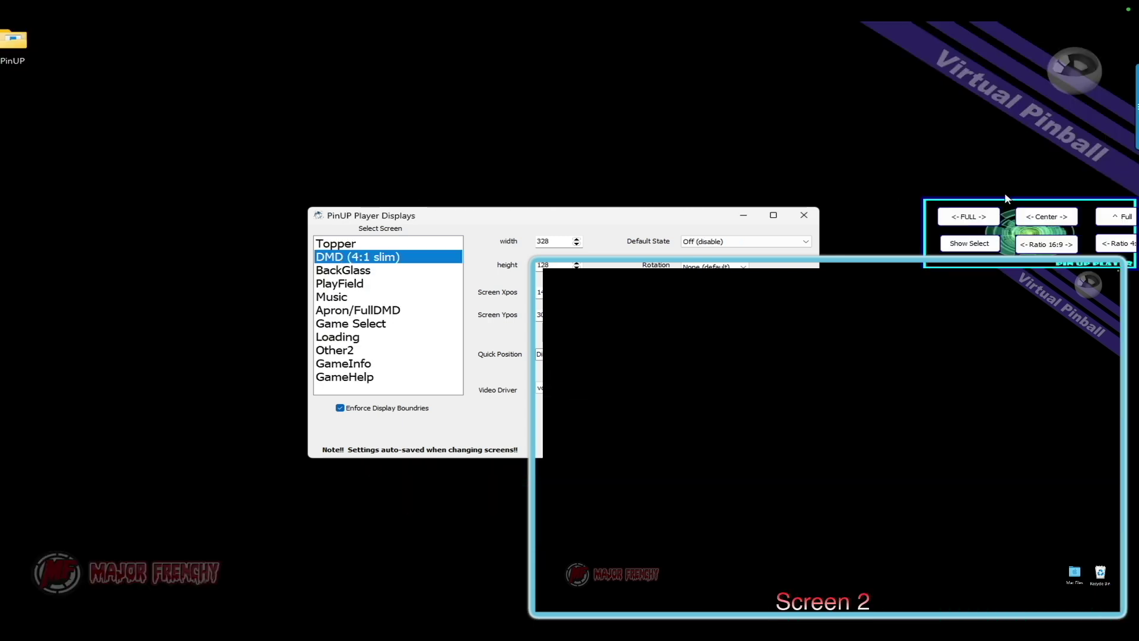
left_click(728, 244)
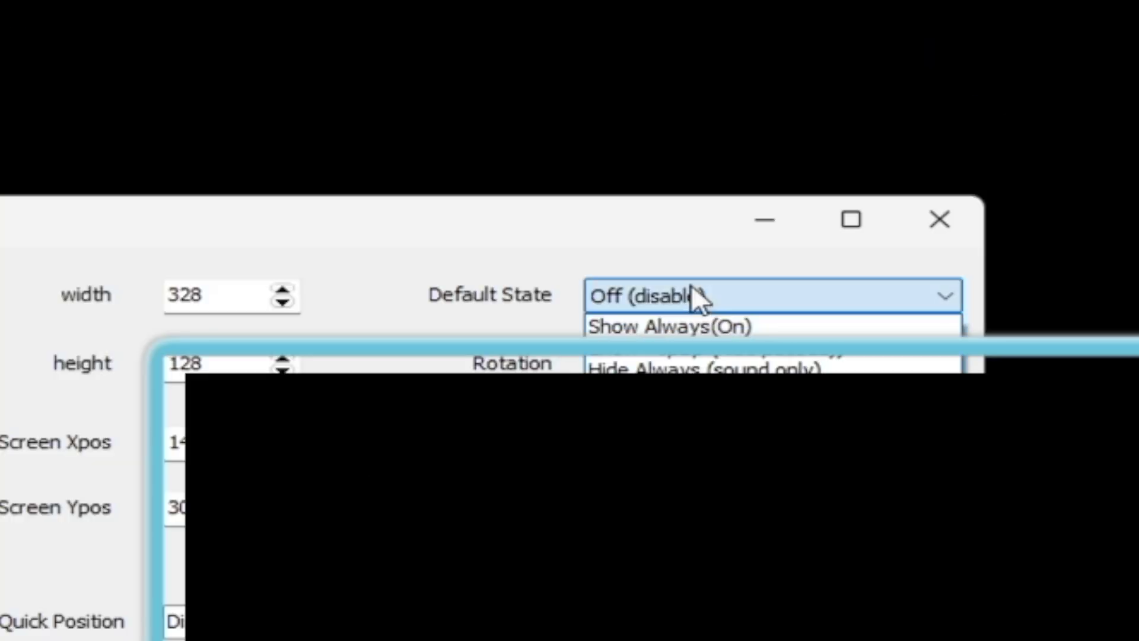
left_click(680, 327)
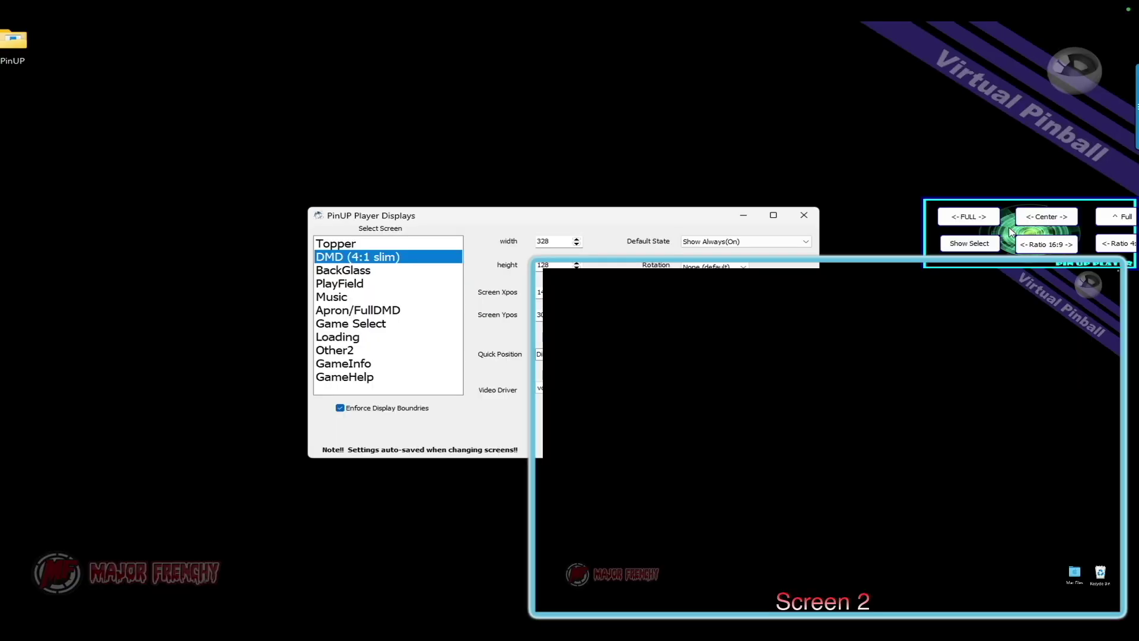
left_click(1011, 232)
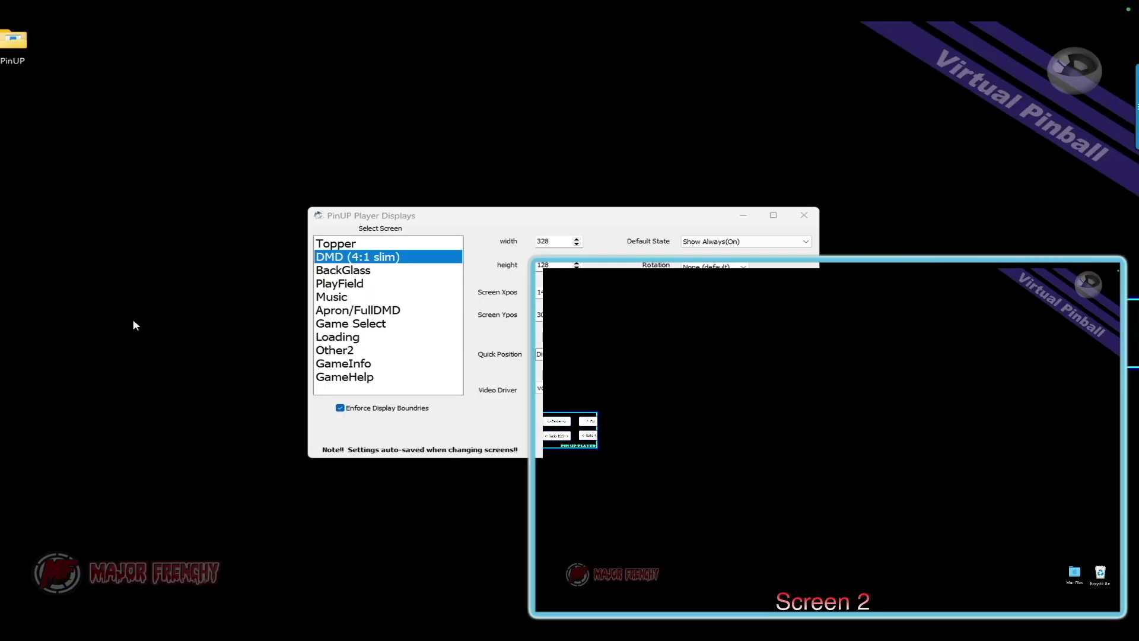
left_click_drag(576, 432, 789, 514)
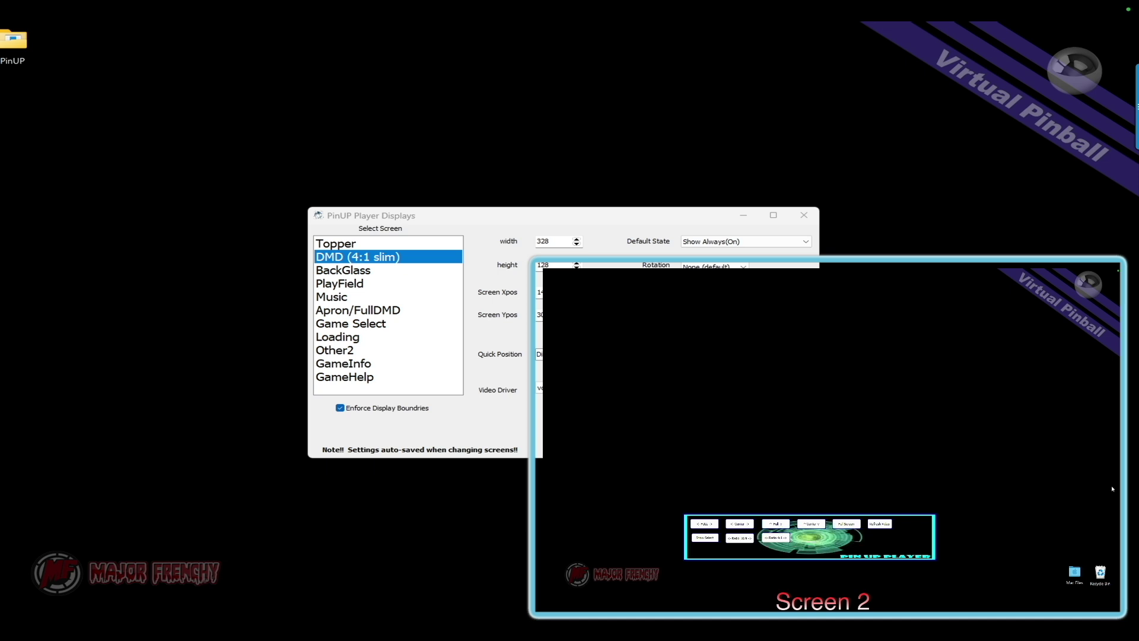
left_click(349, 296)
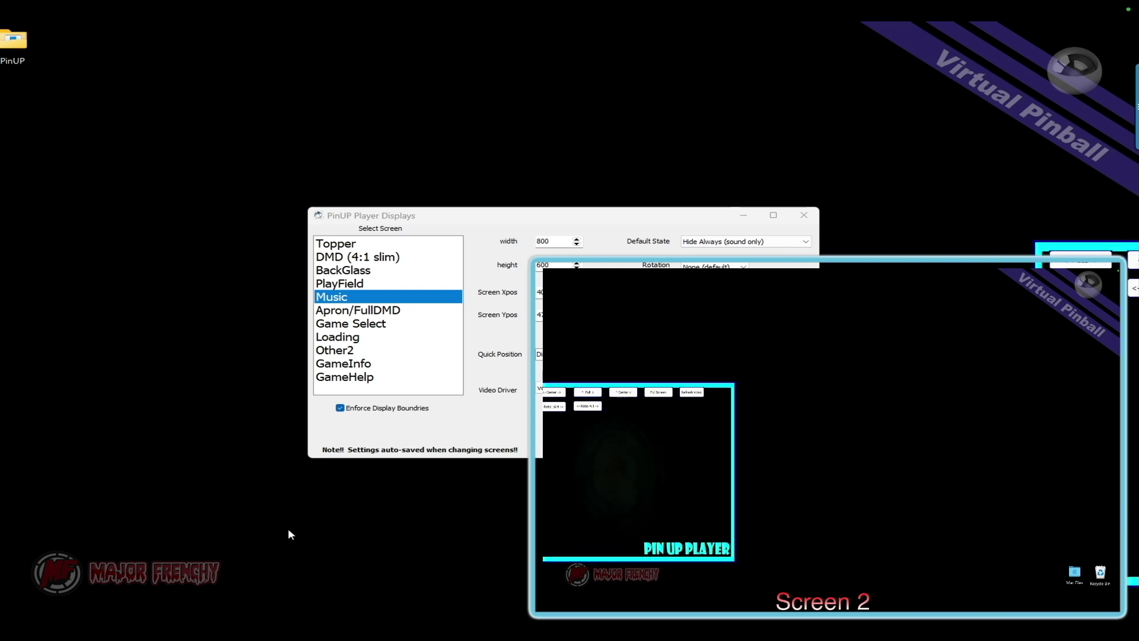
left_click_drag(588, 461, 784, 417)
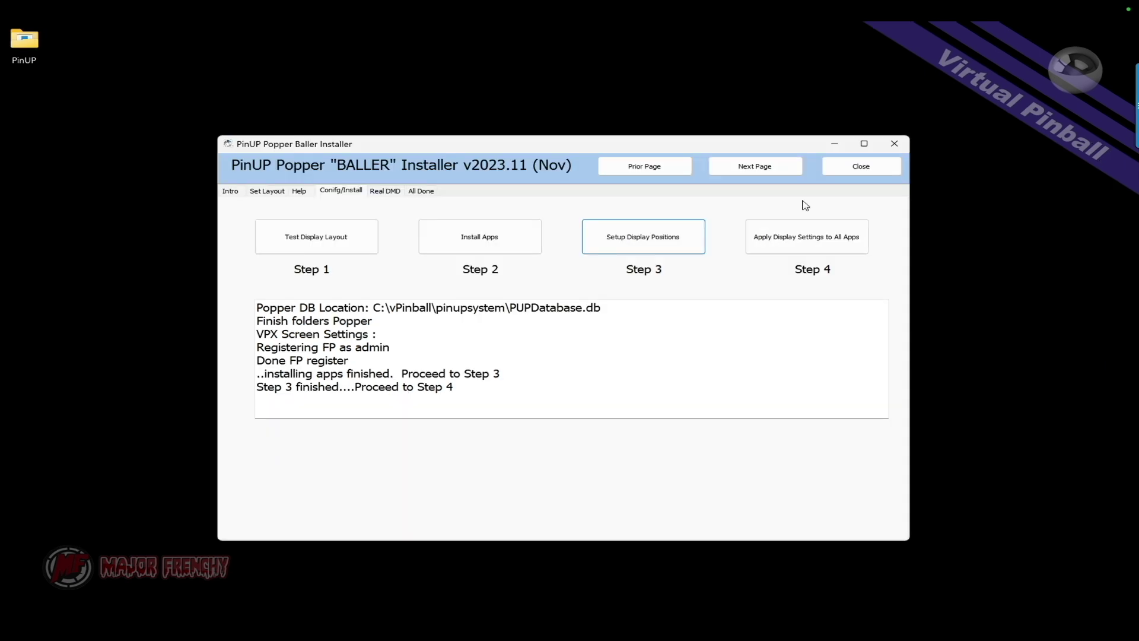
- Apply the display settings to all apps and go to the Real DMD page
left_click(811, 241)
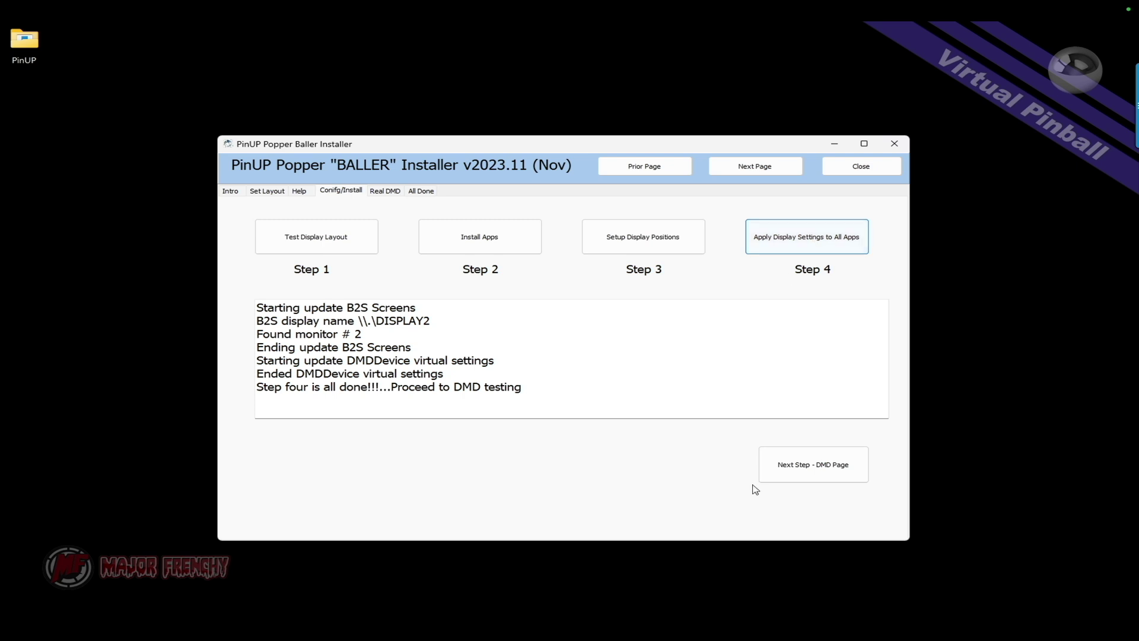
left_click(812, 469)
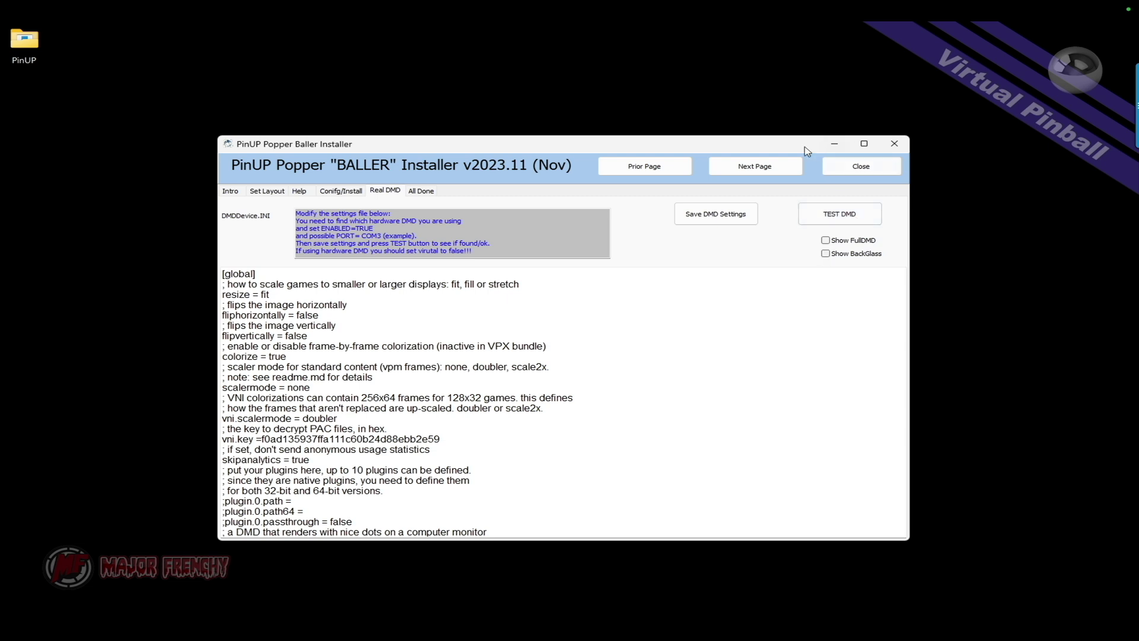
- Reach the All Done page, browse the PinUP Popper wheel, and launch Leprechaun King
left_click(747, 171)
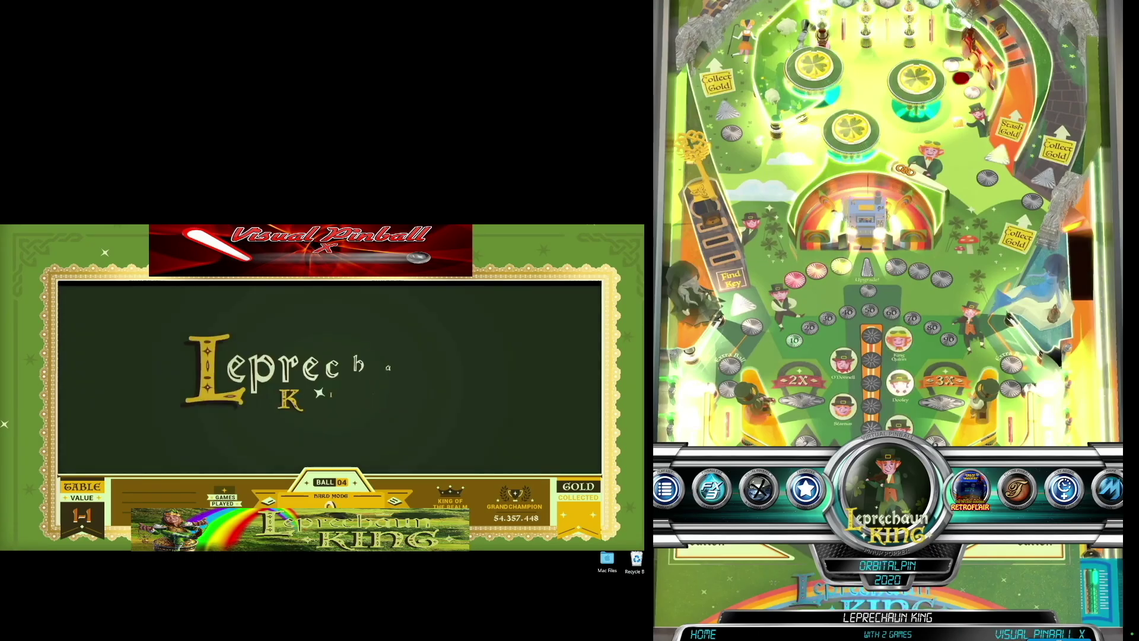
key("Right")
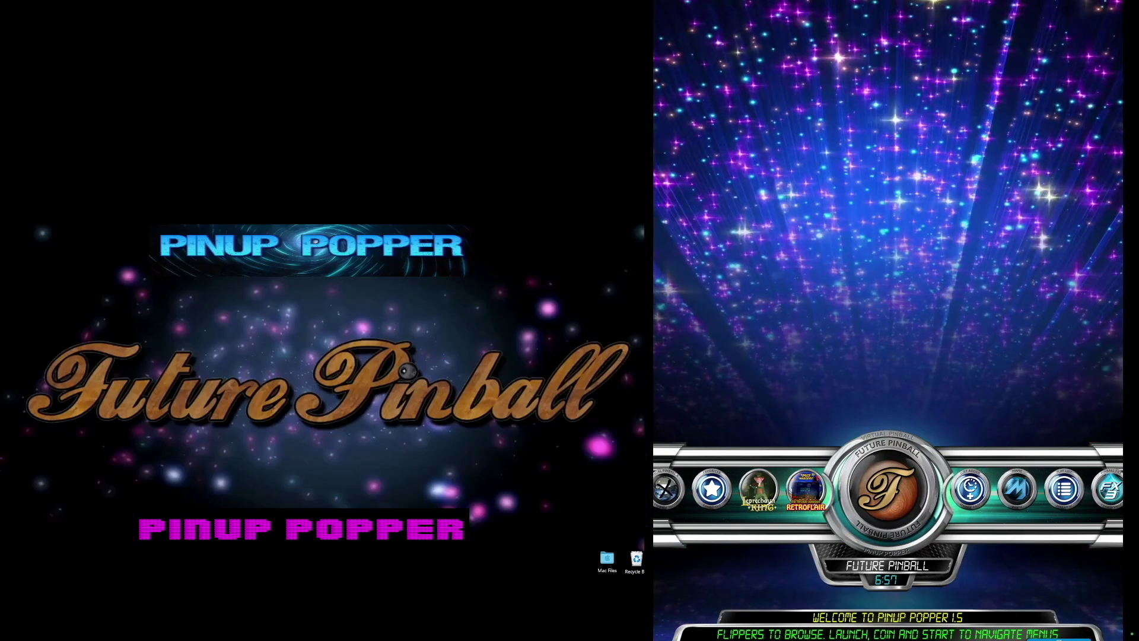
key("Right")
key("Right")
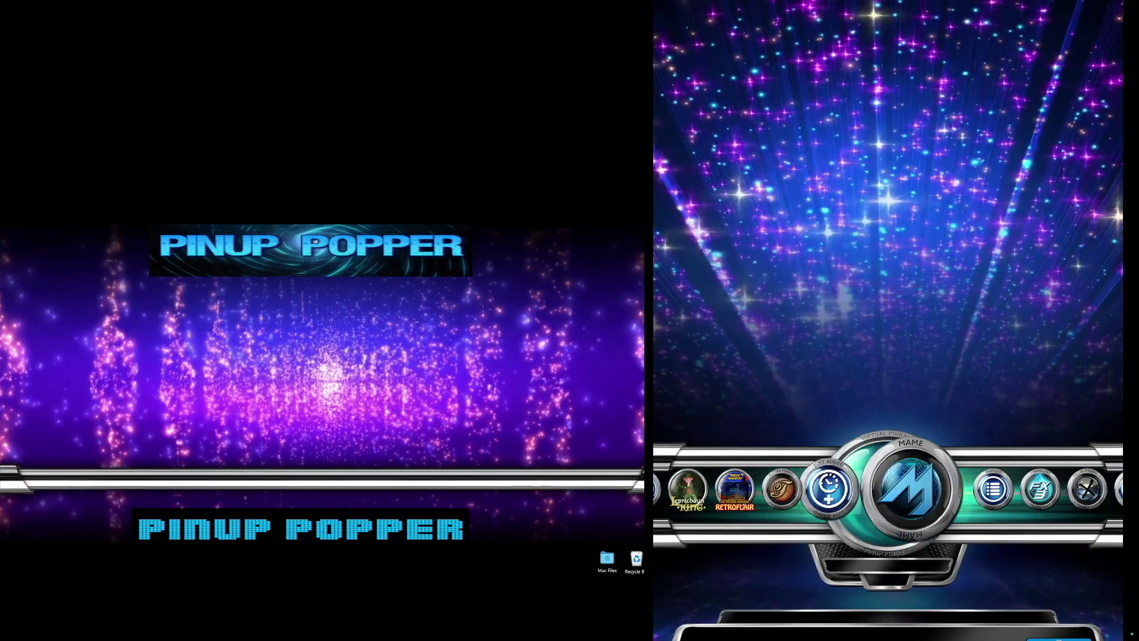
key("Right")
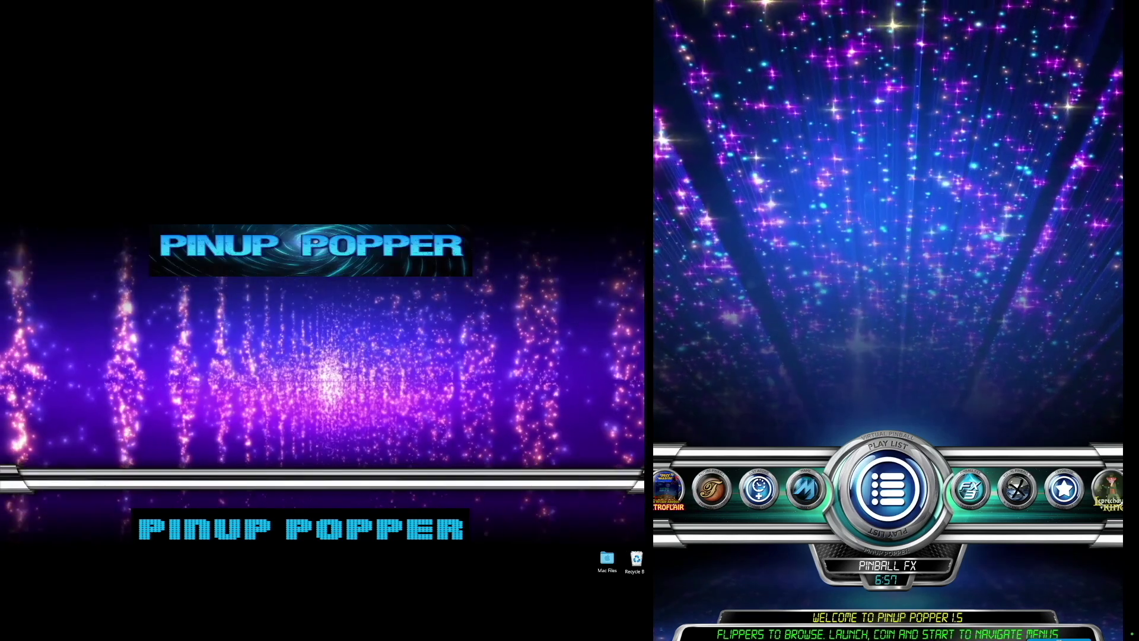
key("Right")
key("Right")
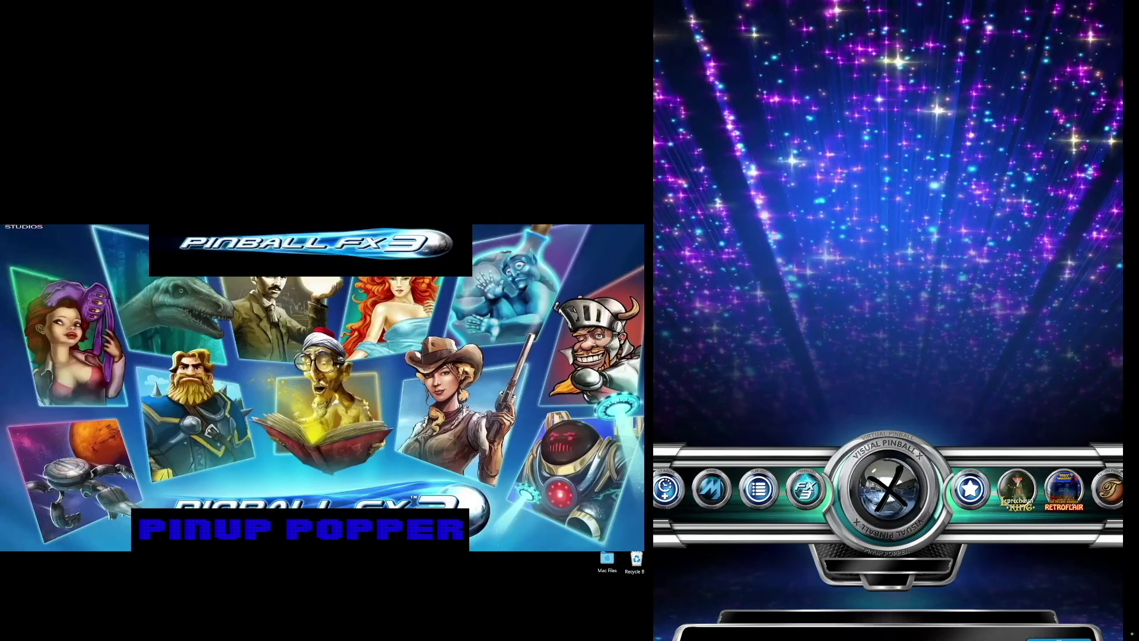
key("Right")
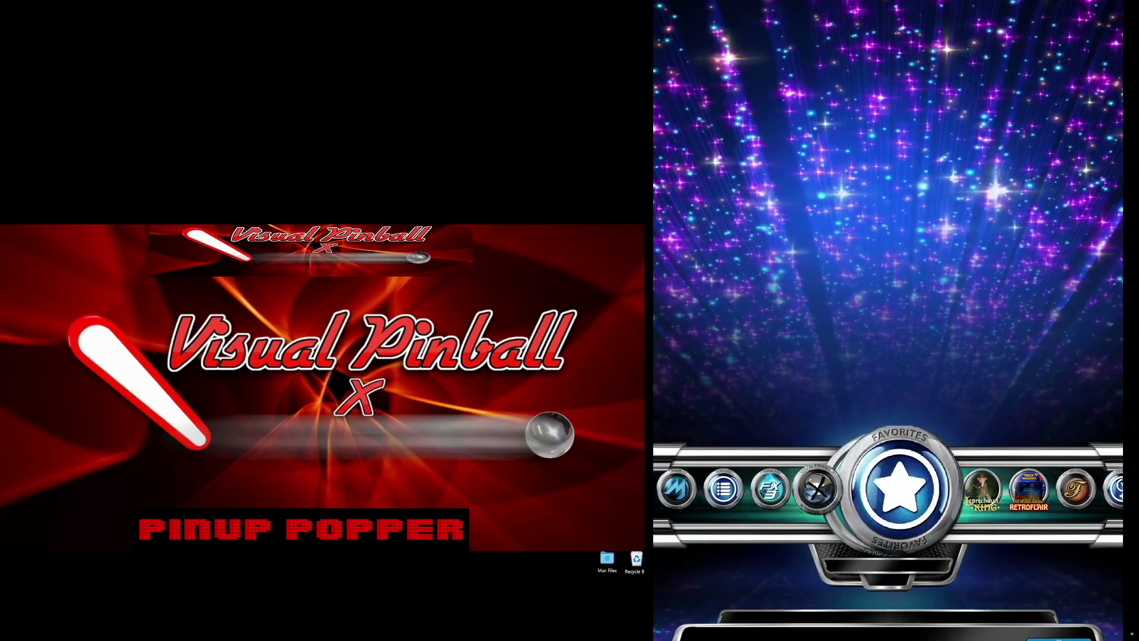
key("Right")
key("Return")
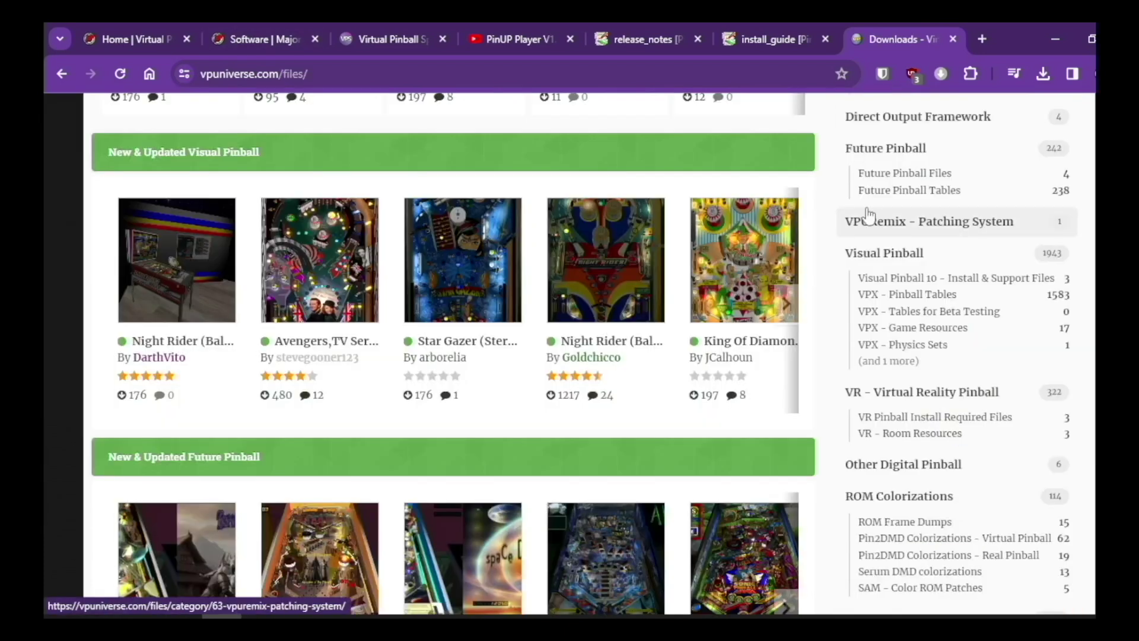
- Open VPUniverse's PuP Packs category shown as grid cards
scroll(888, 368, "down", 2)
scroll(872, 328, "down", 1)
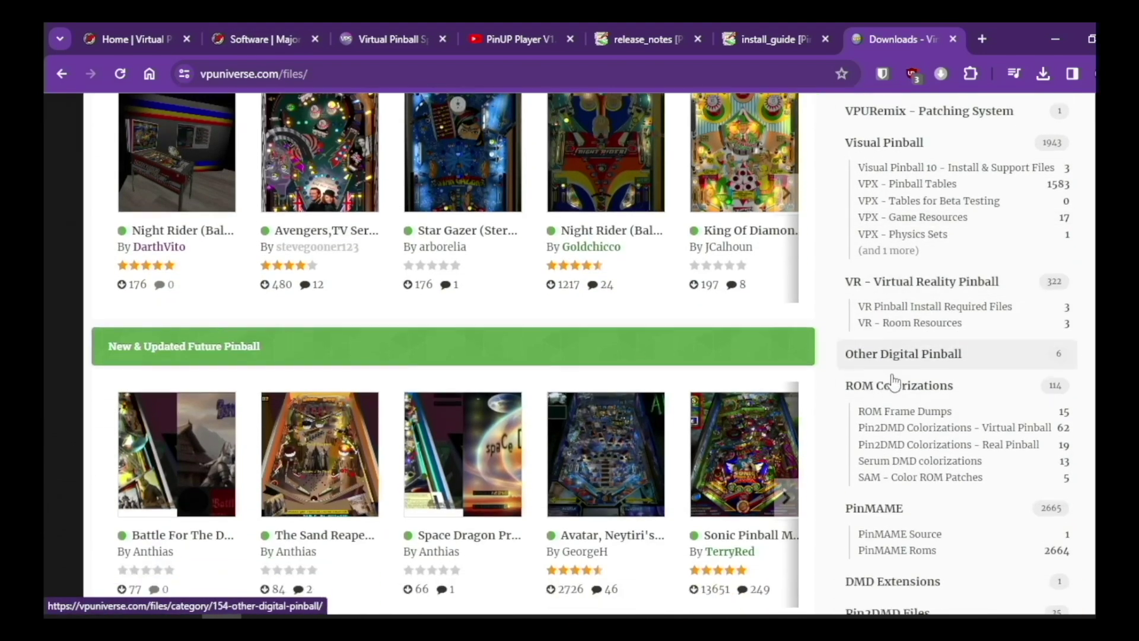
scroll(948, 450, "down", 7)
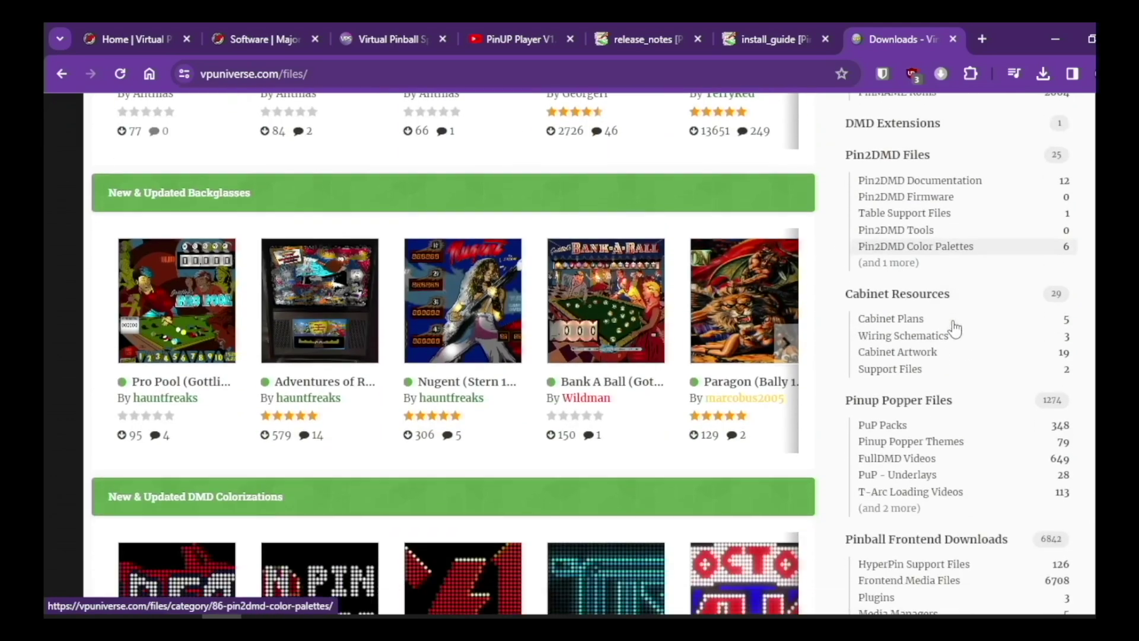
scroll(953, 320, "down", 3)
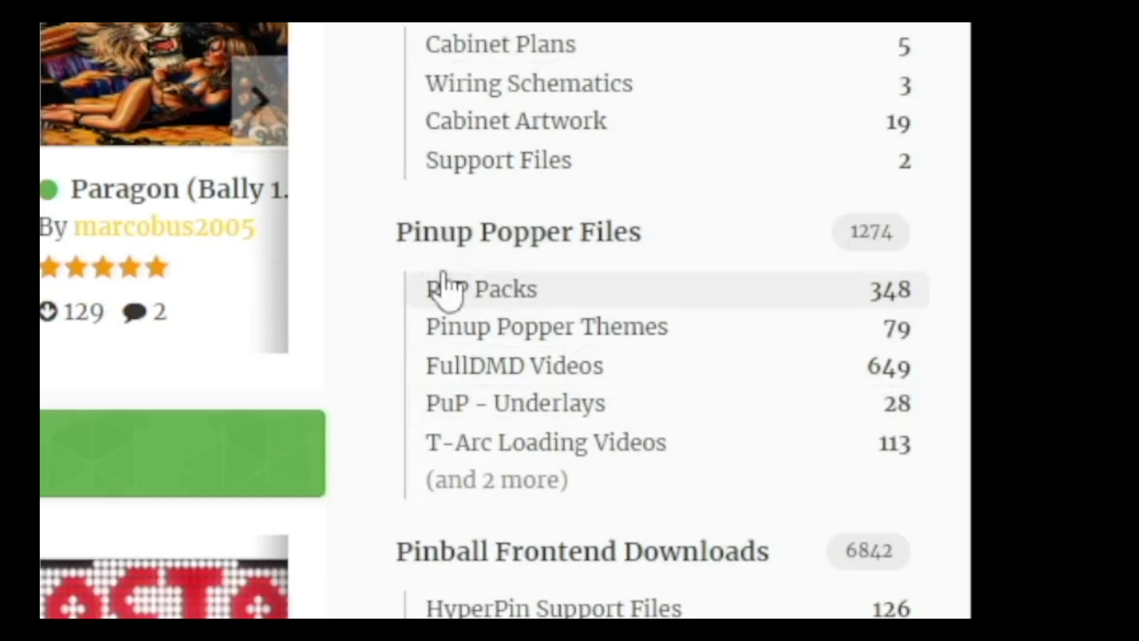
left_click(466, 292)
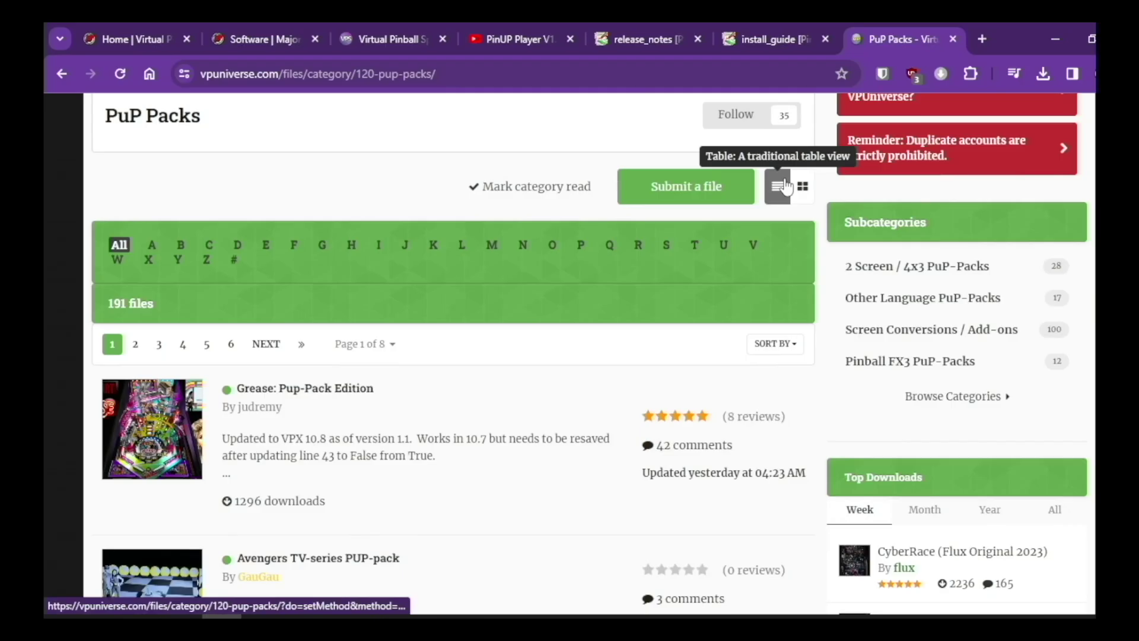
left_click(803, 186)
- Download the Last Action Hero PuP pack, agreeing to the download terms
scroll(623, 368, "down", 10)
scroll(579, 330, "down", 15)
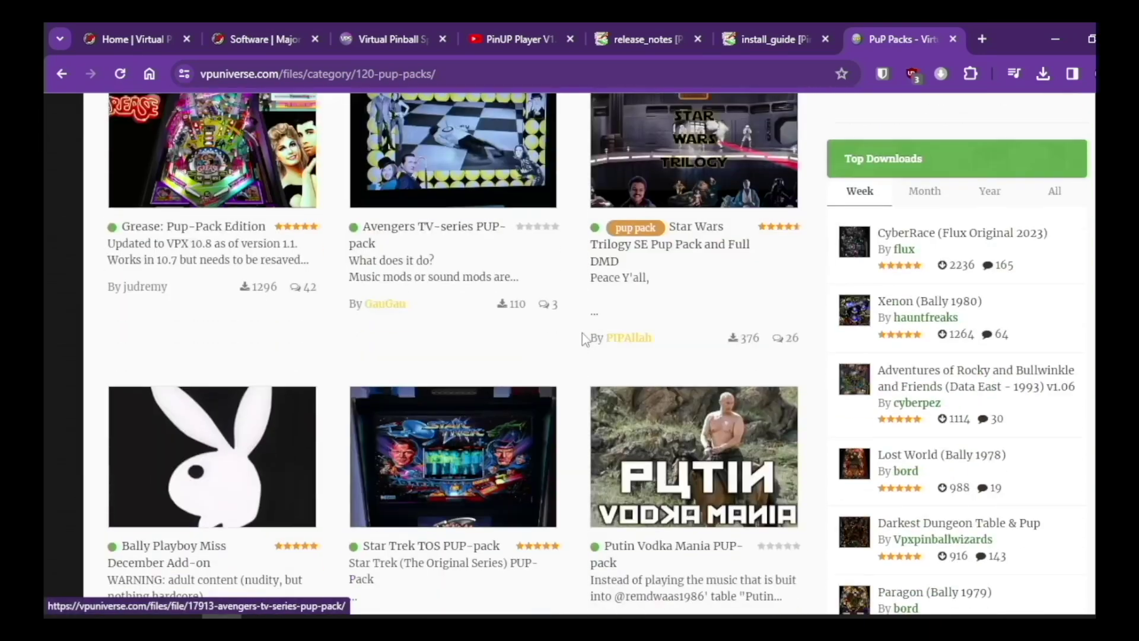
scroll(459, 399, "down", 8)
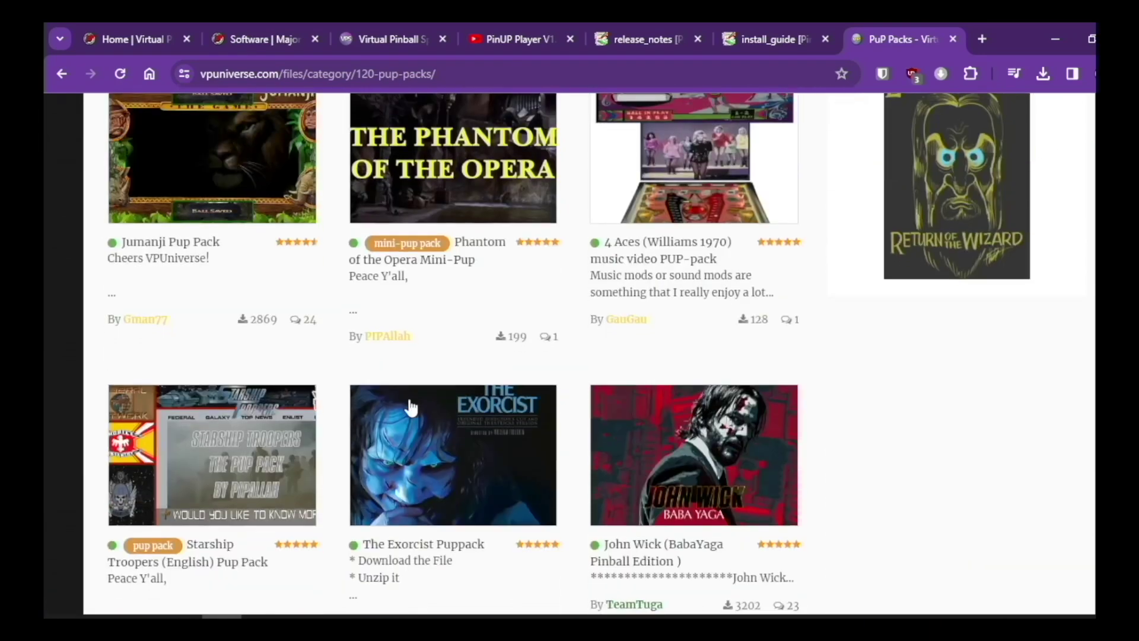
scroll(435, 440, "down", 4)
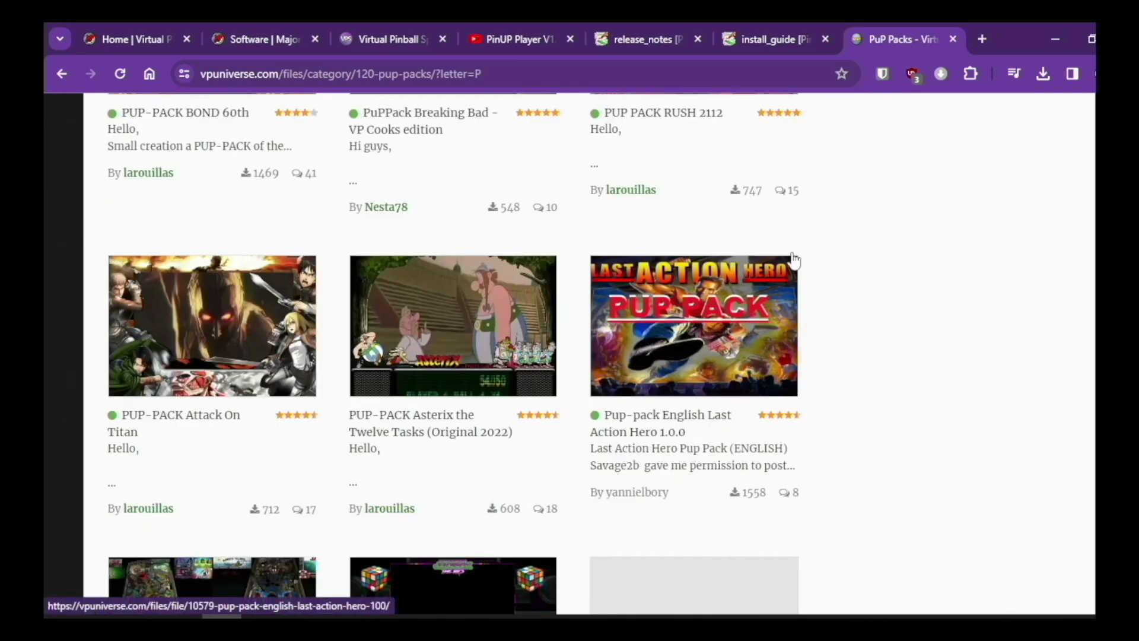
left_click(693, 364)
scroll(504, 265, "down", 5)
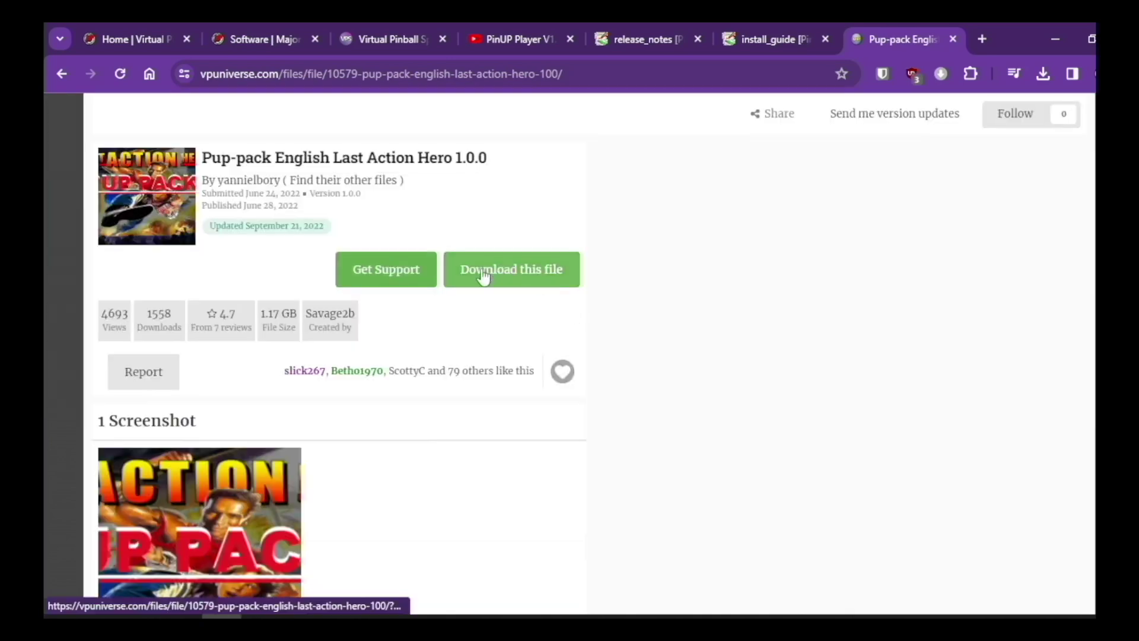
left_click(522, 238)
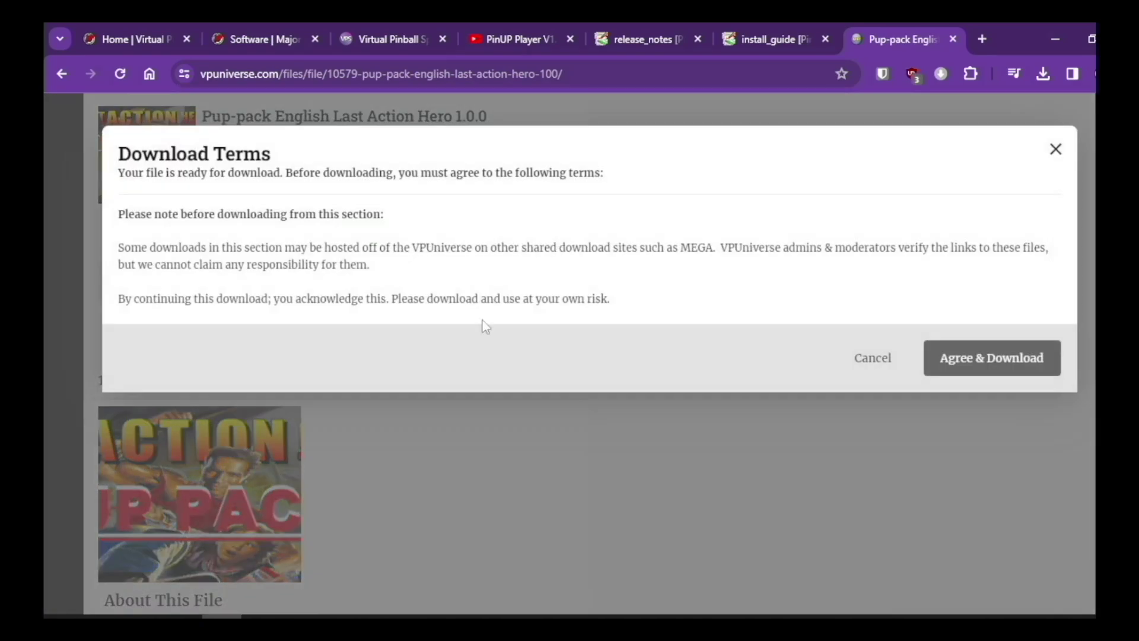
left_click(974, 358)
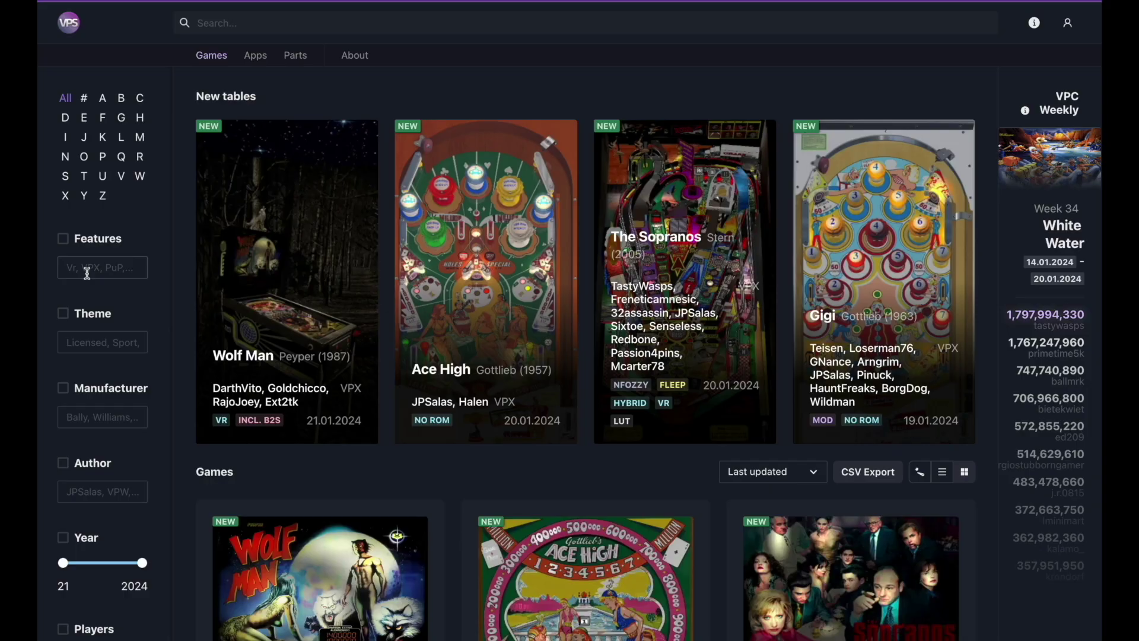
left_click(88, 270)
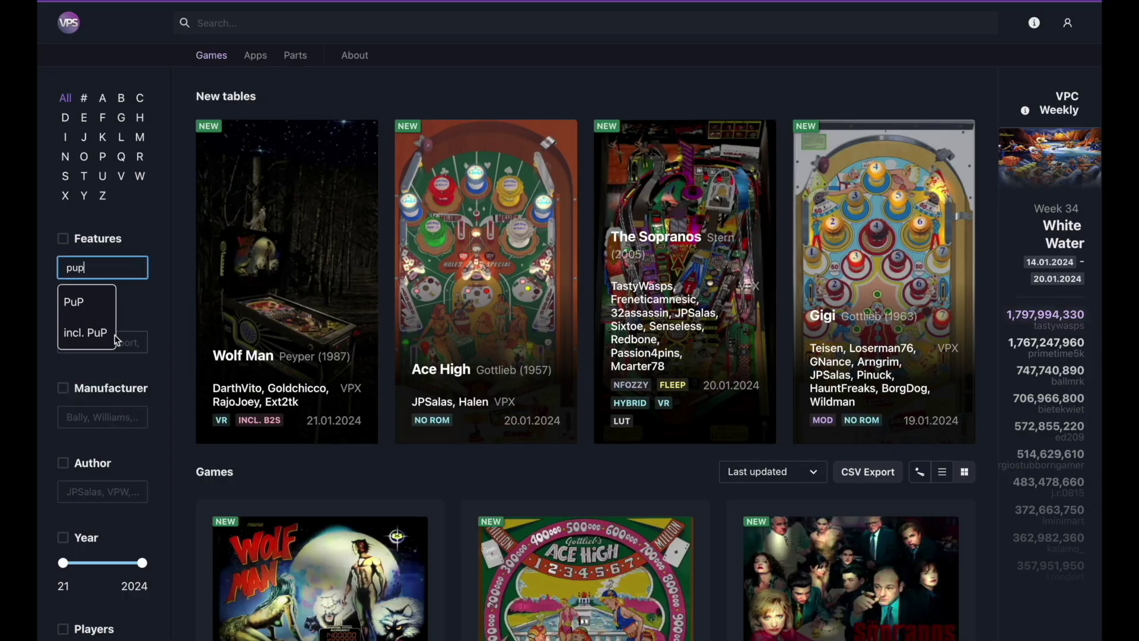
left_click(83, 308)
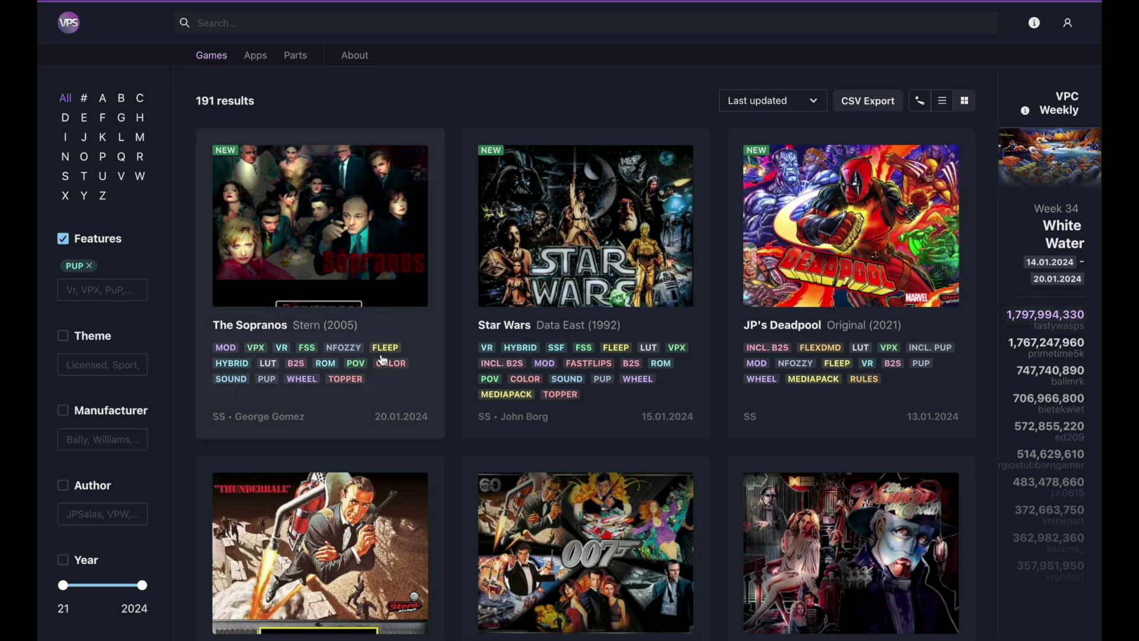
scroll(388, 378, "down", 2)
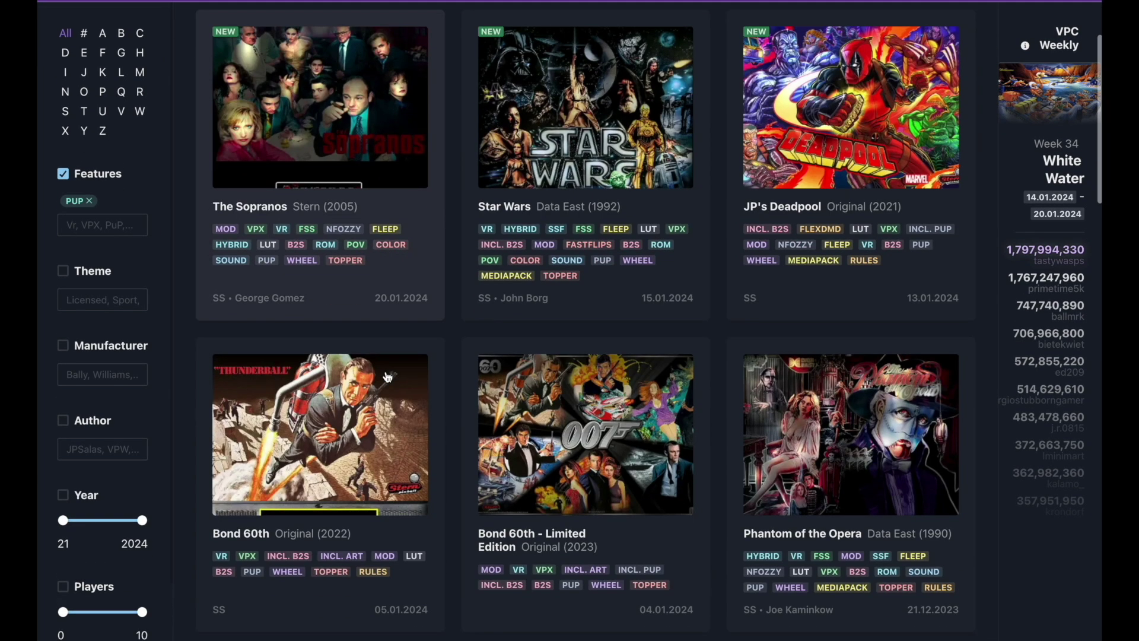
scroll(364, 306, "down", 15)
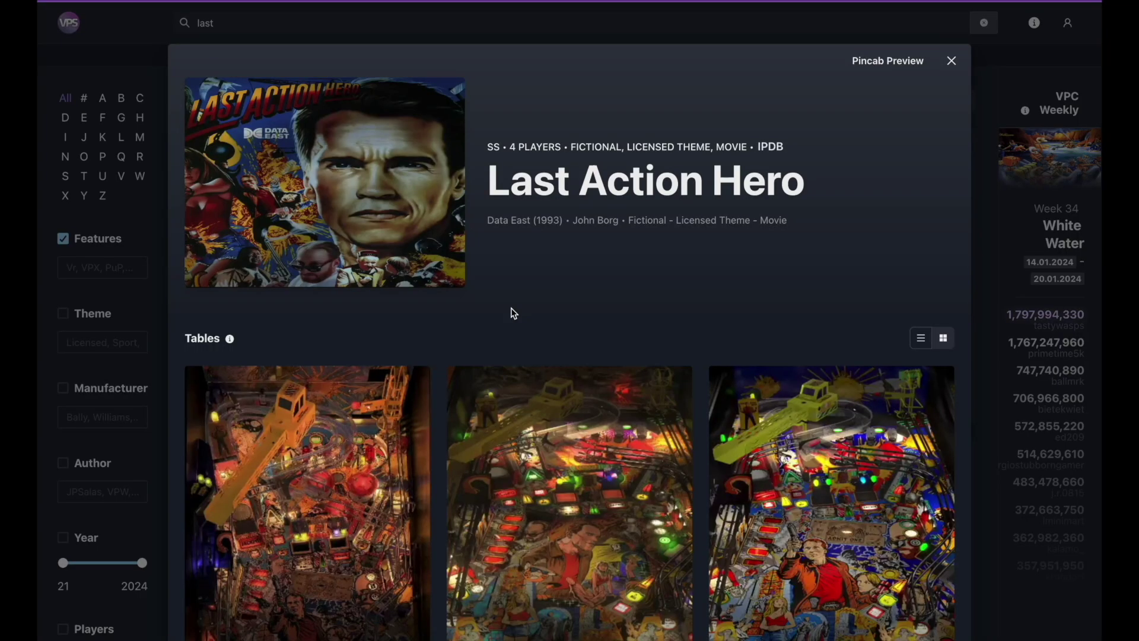
scroll(514, 313, "down", 20)
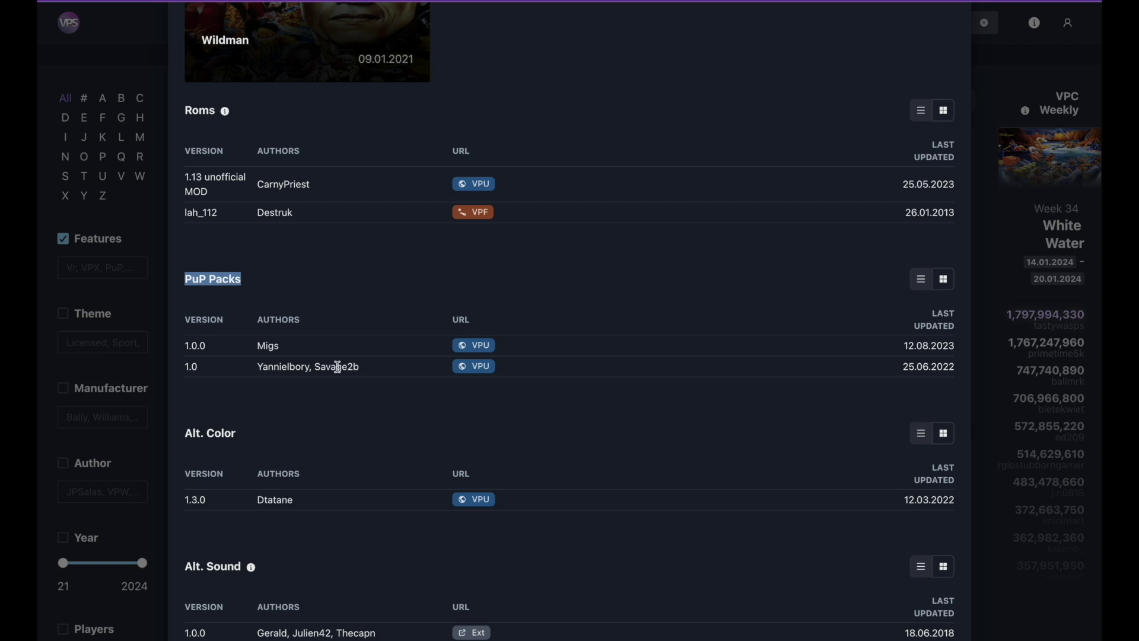
left_click(469, 366)
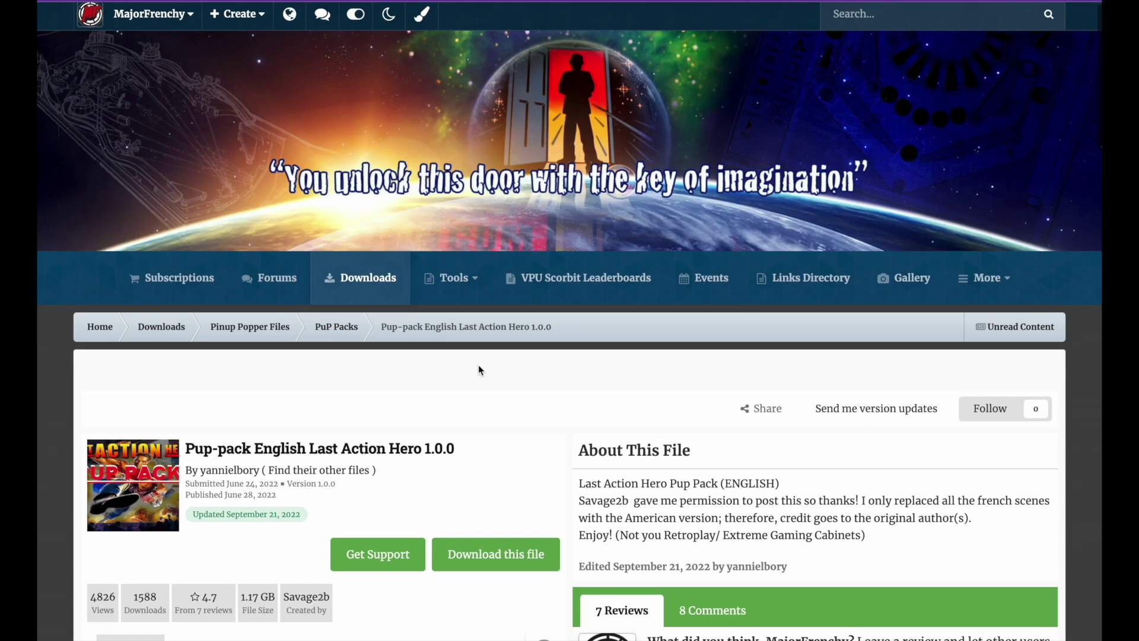
scroll(479, 371, "down", 3)
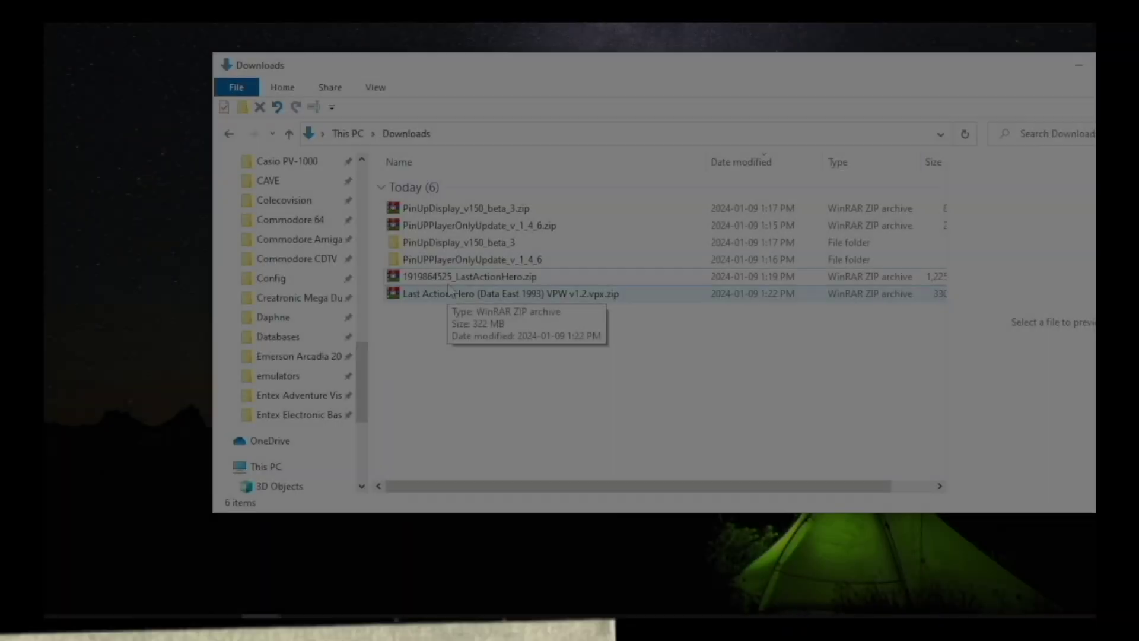
left_click(451, 276)
right_click(454, 279)
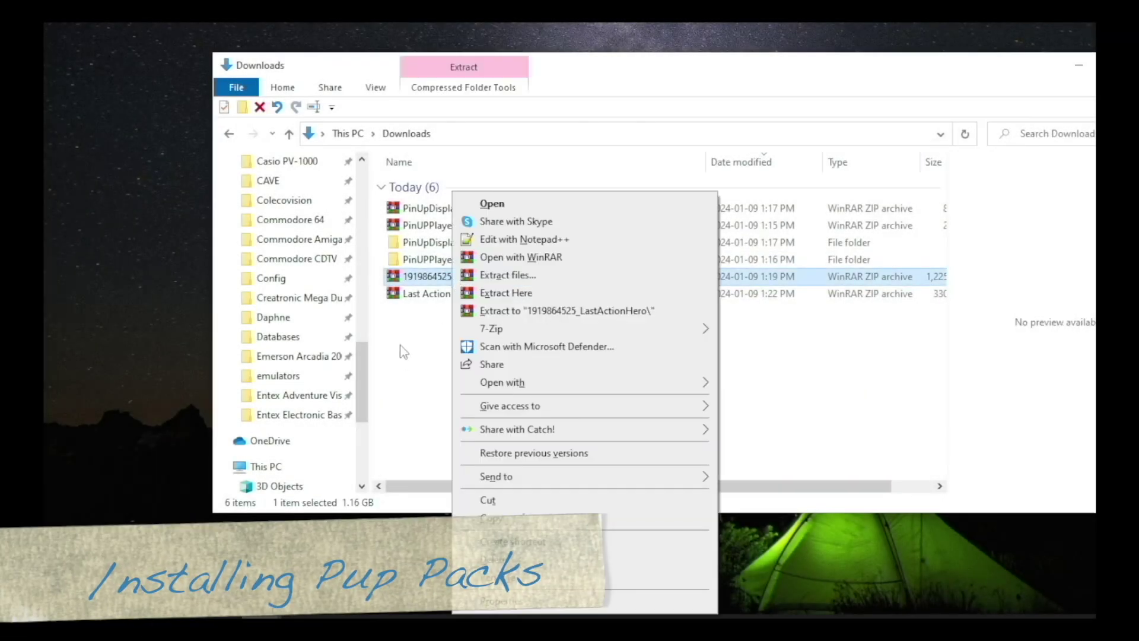
left_click(518, 311)
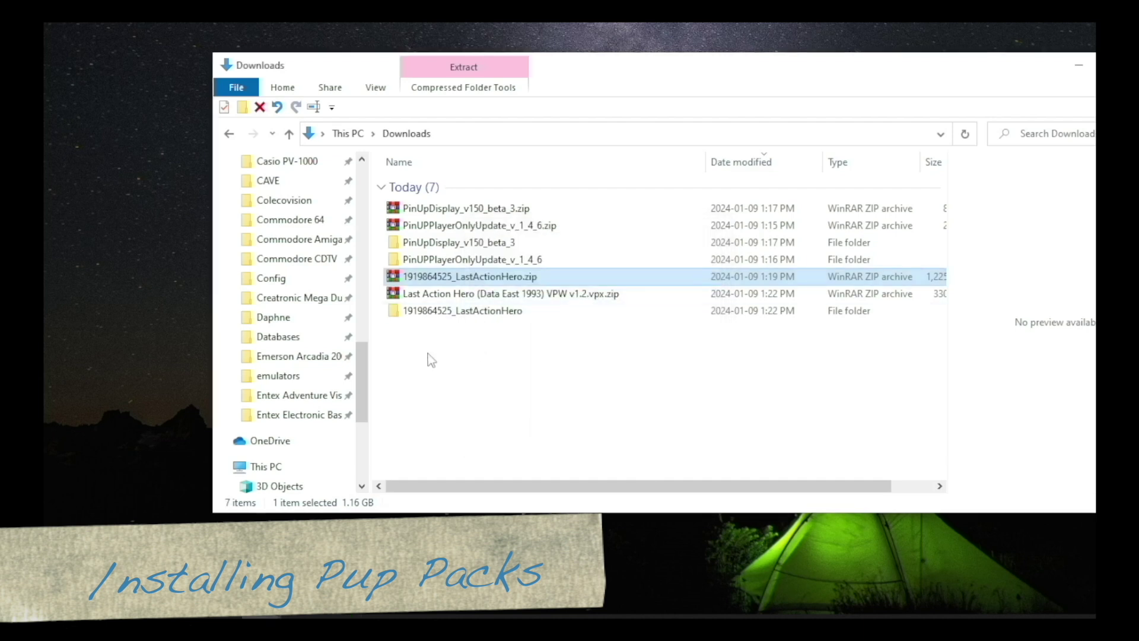
double_click(469, 311)
double_click(438, 190)
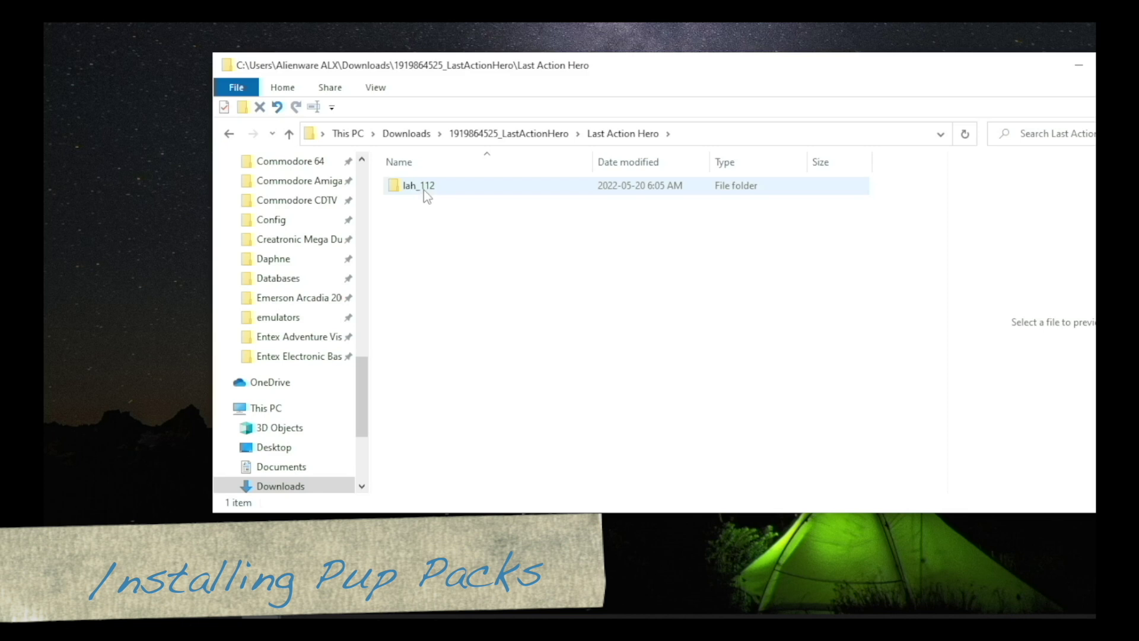
left_click(420, 192)
right_click(420, 193)
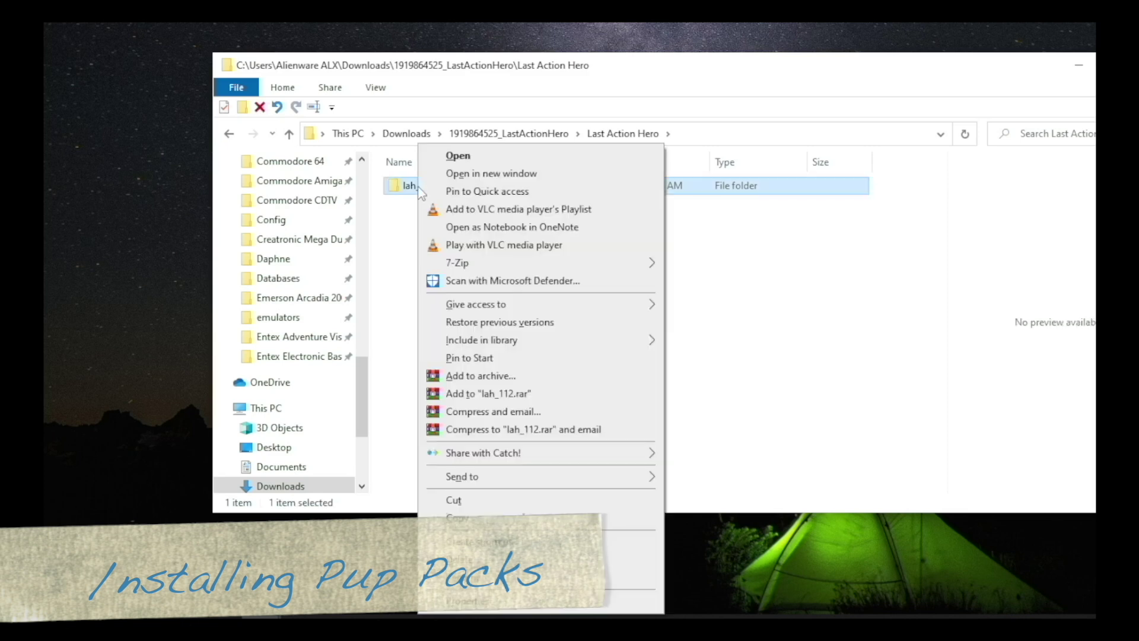
left_click(496, 501)
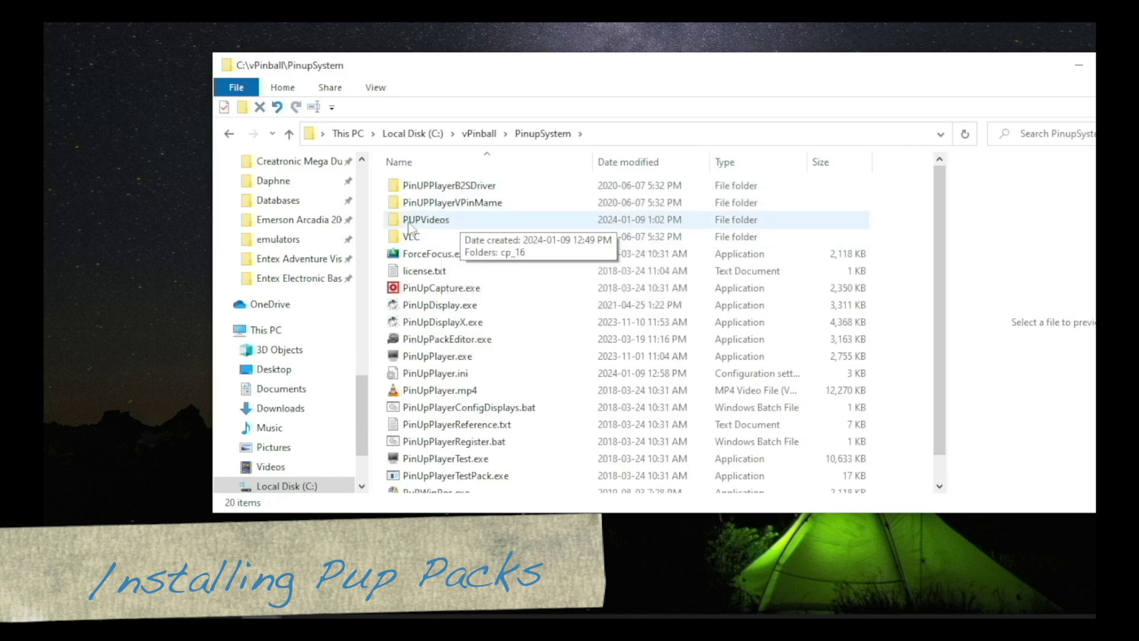
- Paste the lah_112 folder into PUPVideos
double_click(415, 219)
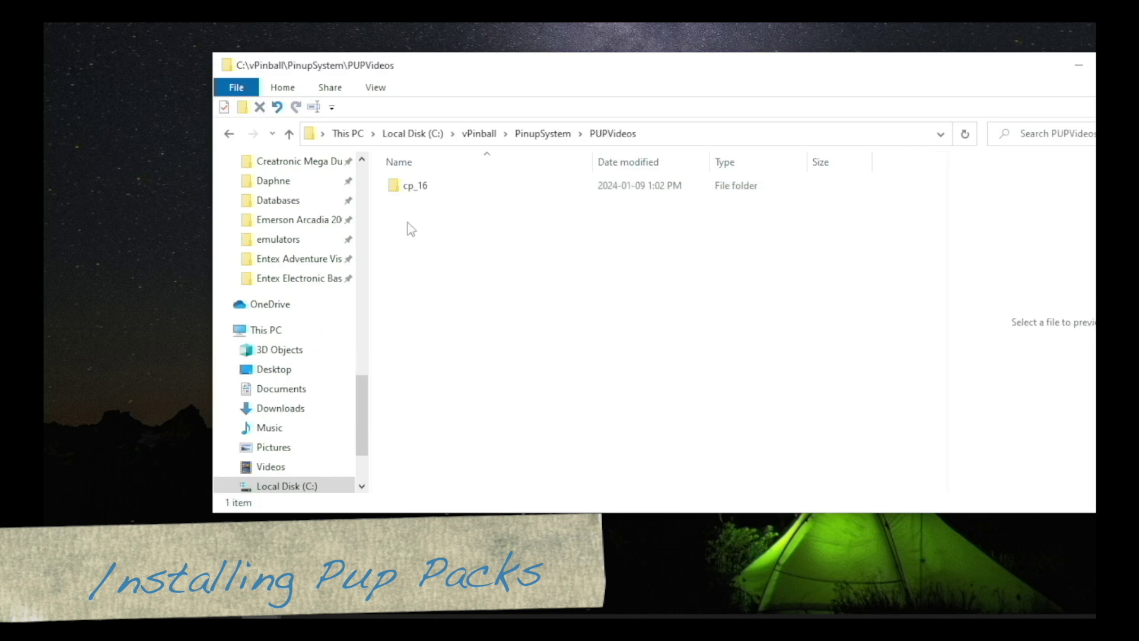
right_click(403, 267)
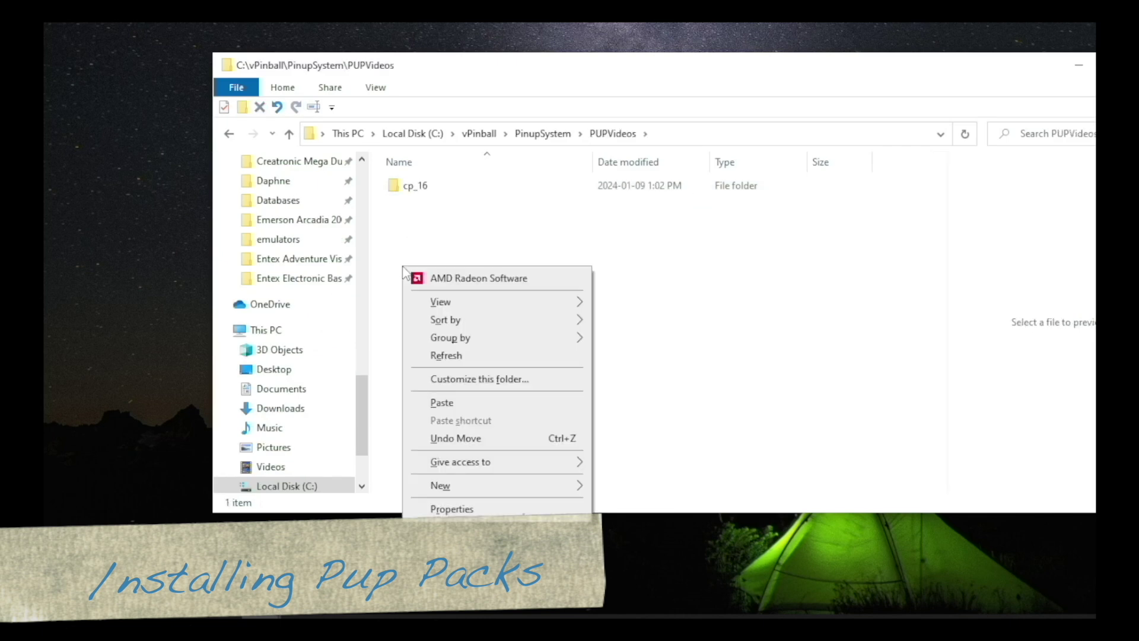
left_click(454, 405)
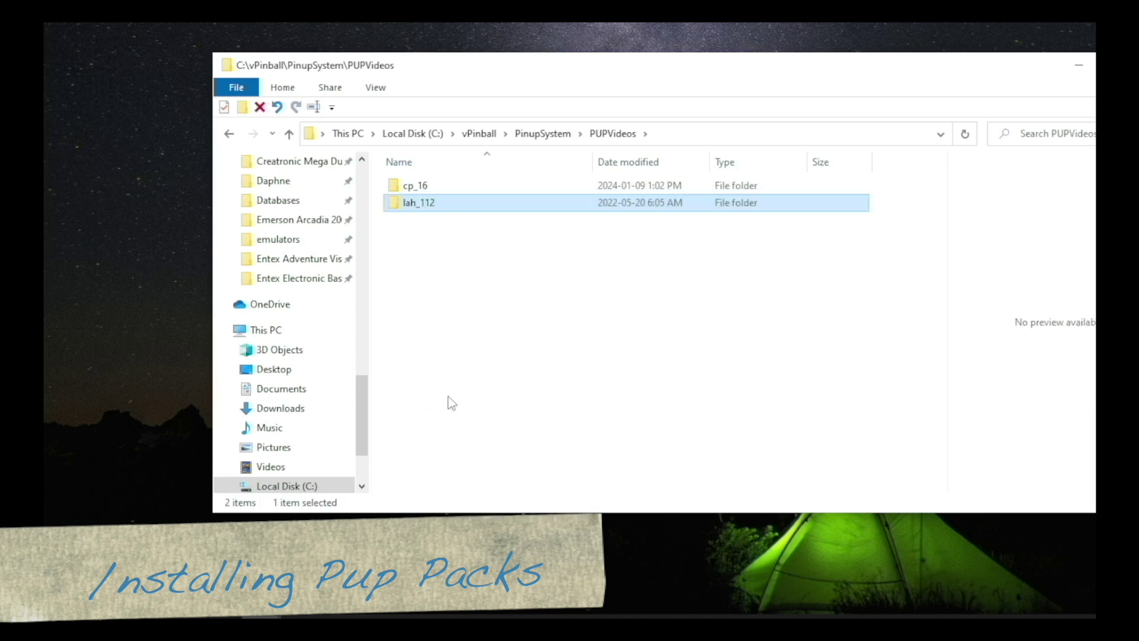
- Preview Danny save.mp4 and extra ball lit.mp4 from lah_112's Backglass folder in VLC
double_click(419, 208)
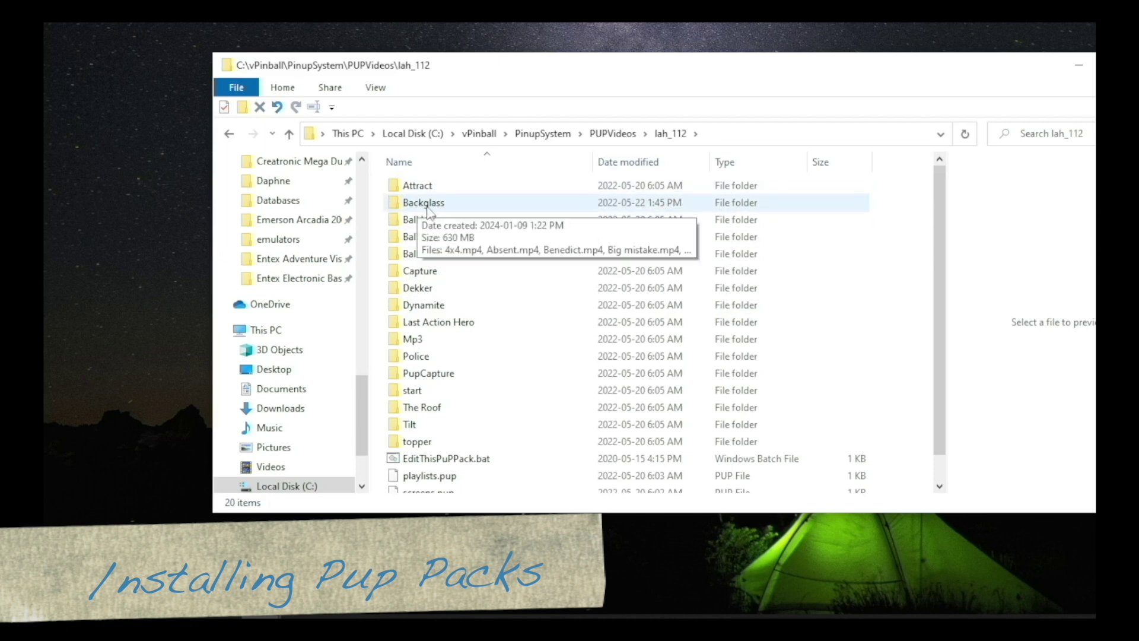
double_click(425, 203)
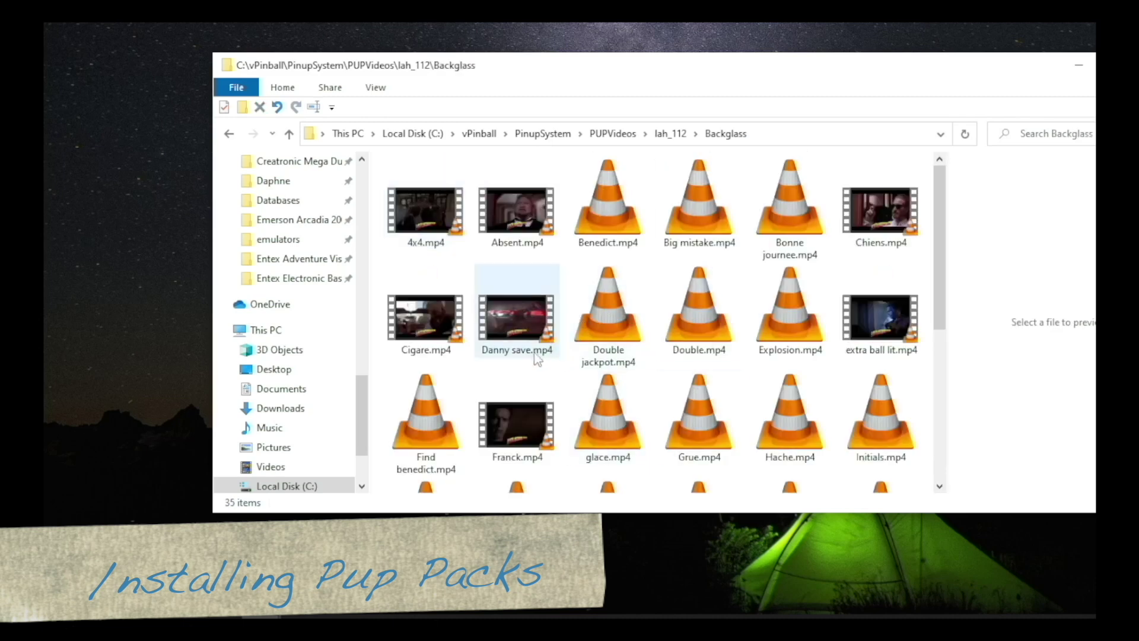
double_click(501, 315)
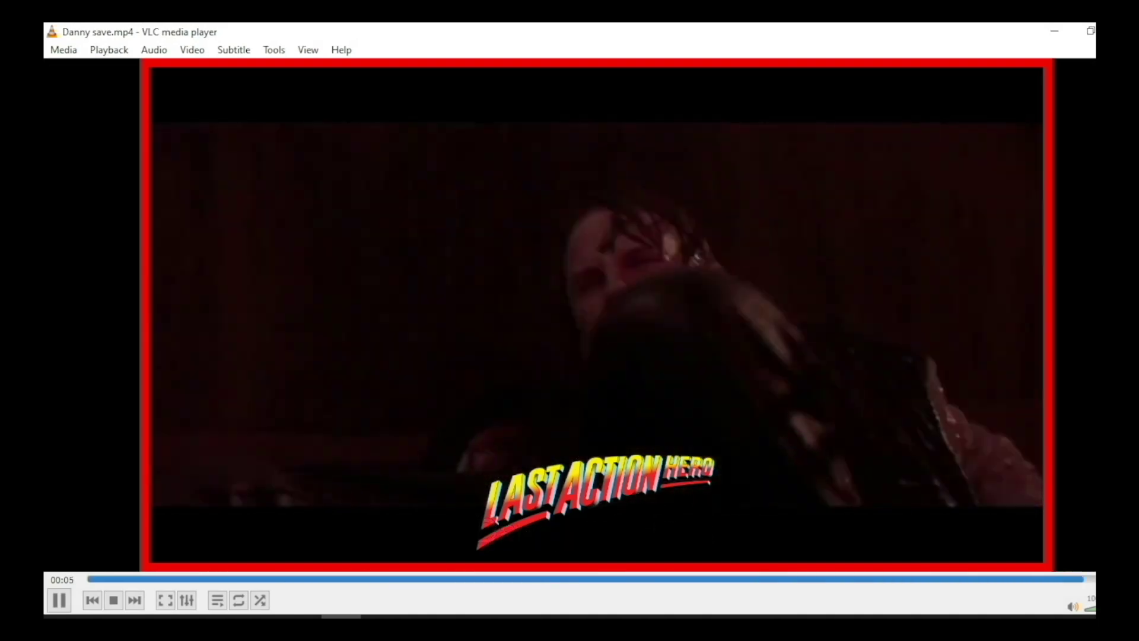
double_click(875, 312)
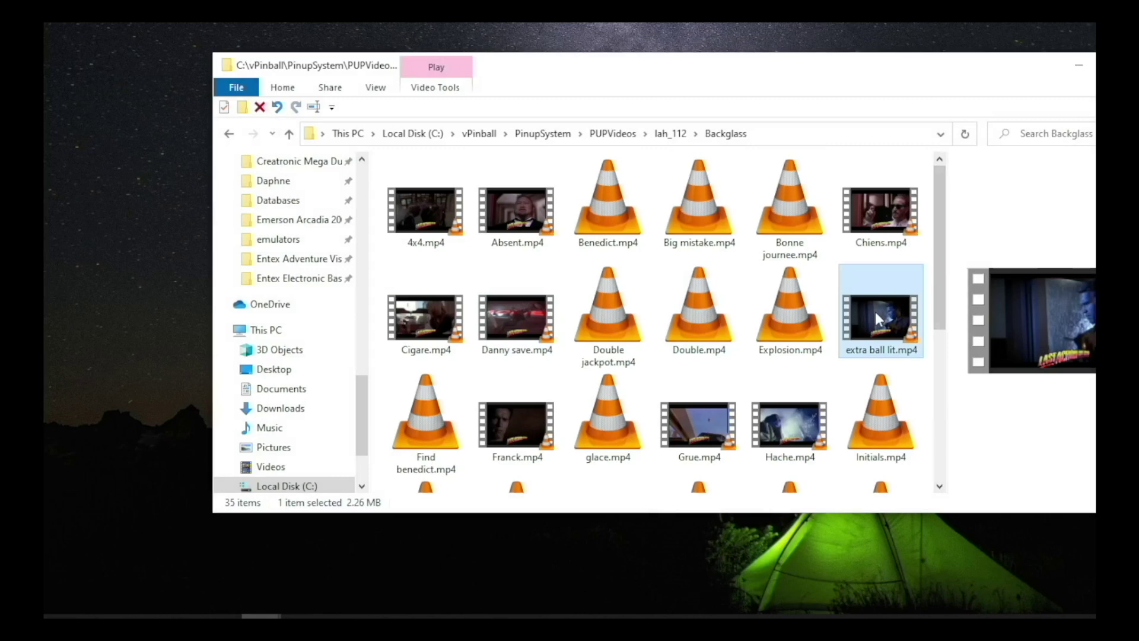